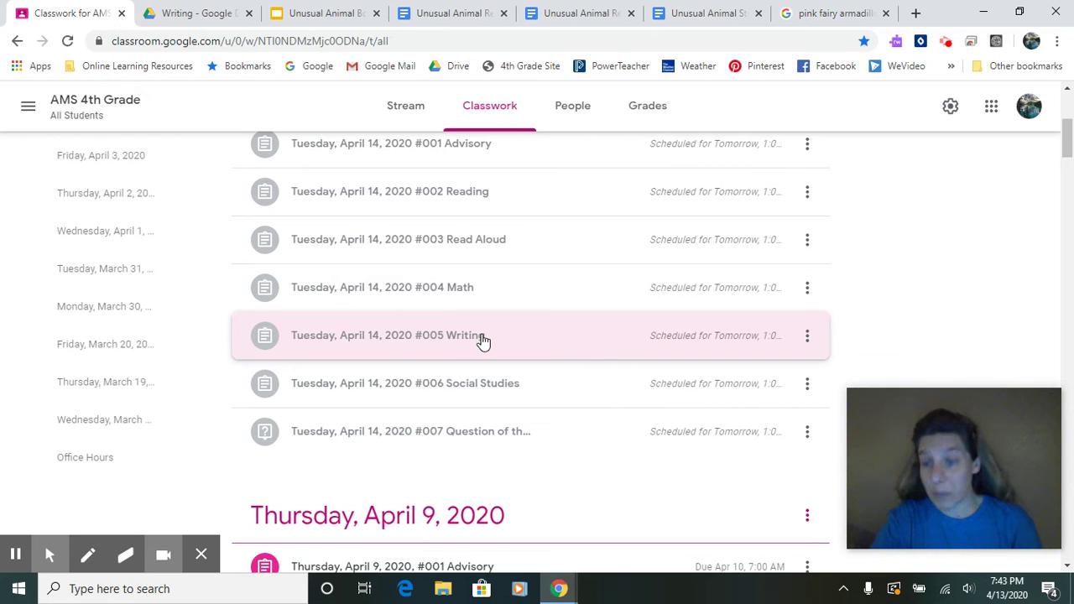
- Open the Tuesday, April 14 #005 Writing assignment in Classroom for editing
left_click(483, 337)
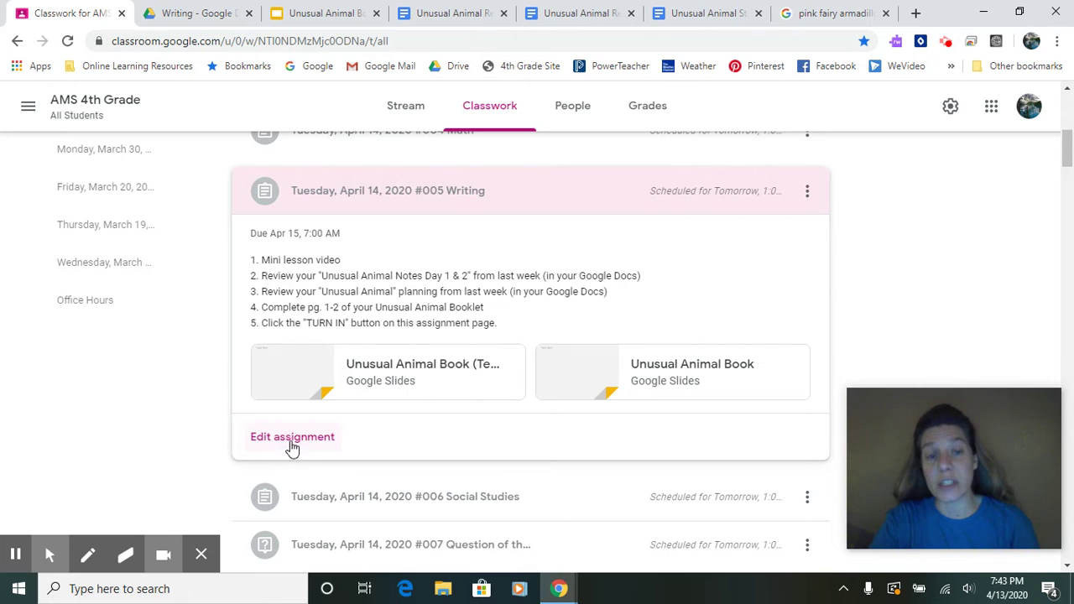
left_click(277, 440)
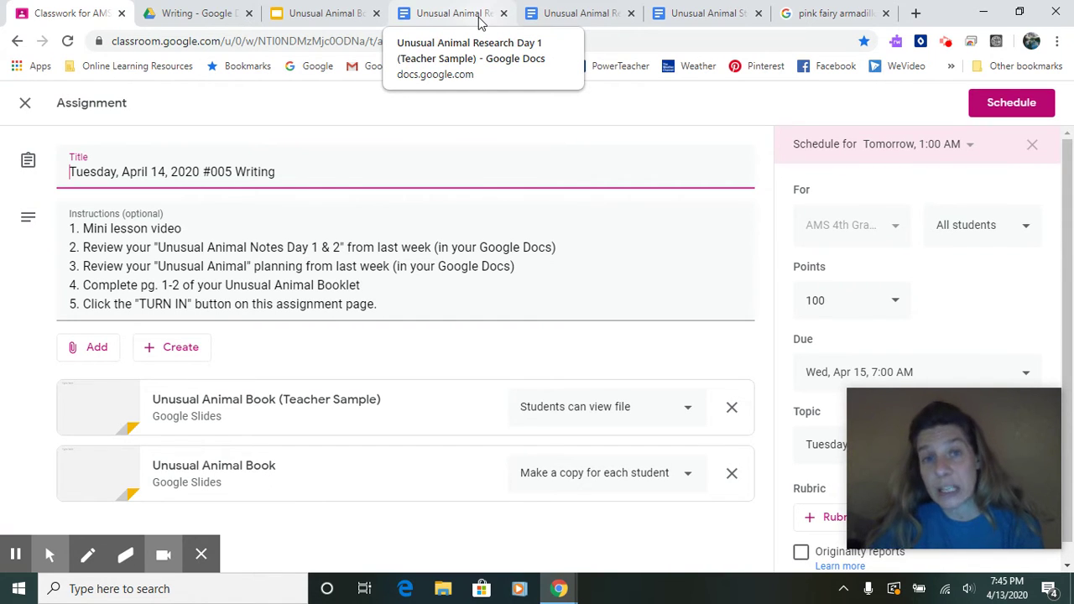
- Look through the Research Day 1 and Day 2 notes, then bring up the Story Planning document
left_click(479, 20)
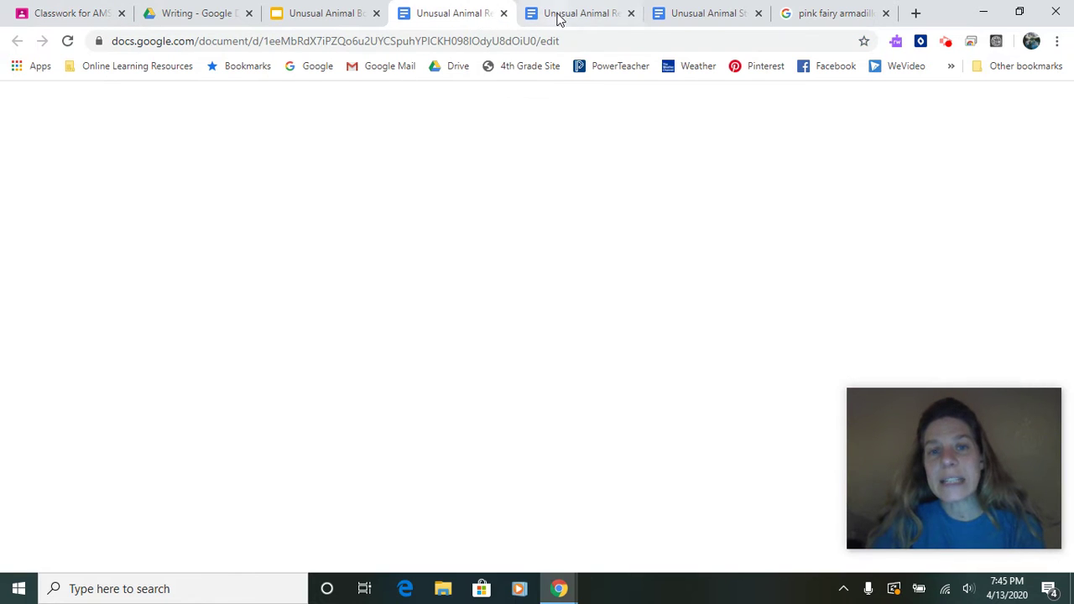
scroll(623, 352, "down", 3)
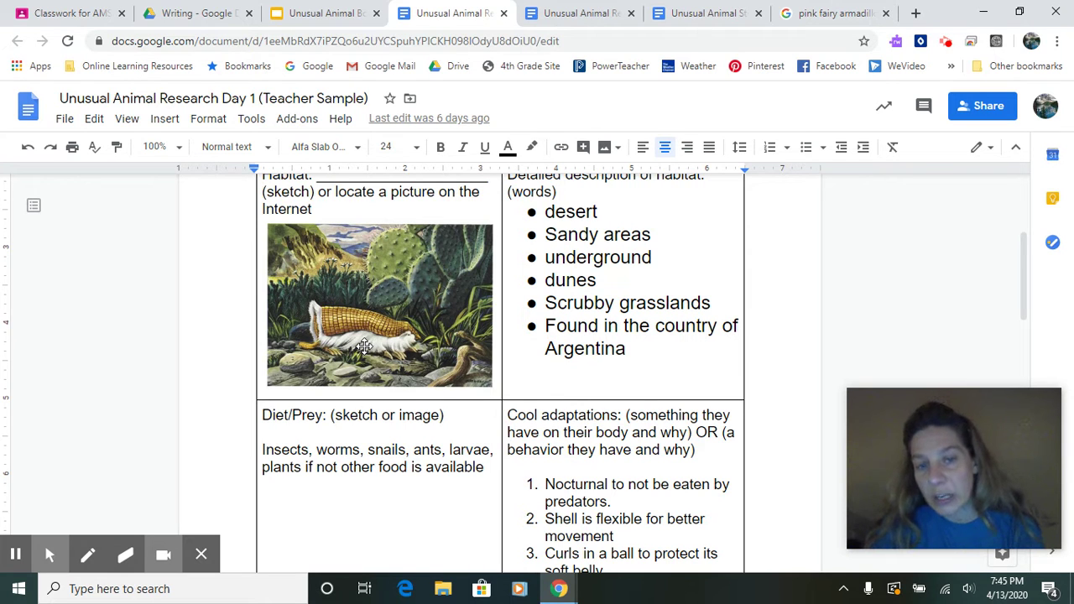
left_click(573, 13)
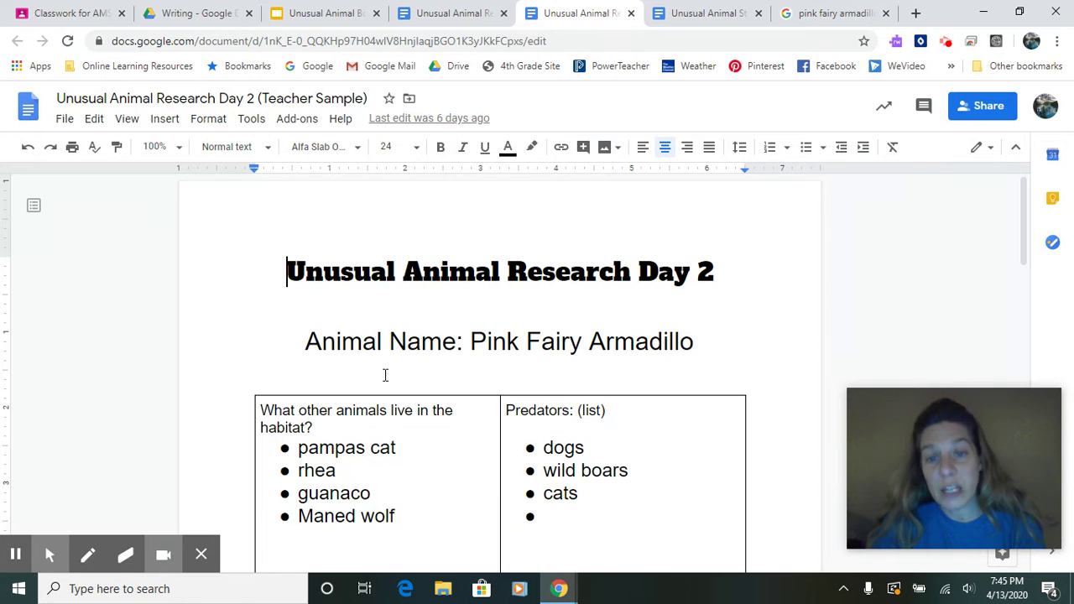
left_click(709, 13)
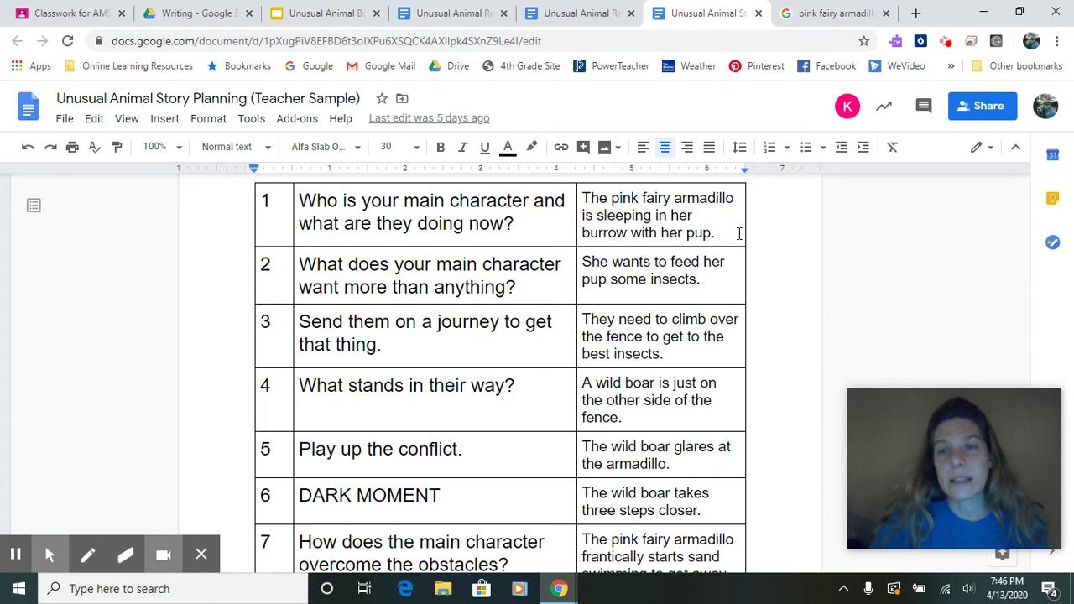
- Copy the first planning answer, 'The pink fairy armadillo is sleeping in her burrow with her pup.'
left_click_drag(721, 234, 584, 199)
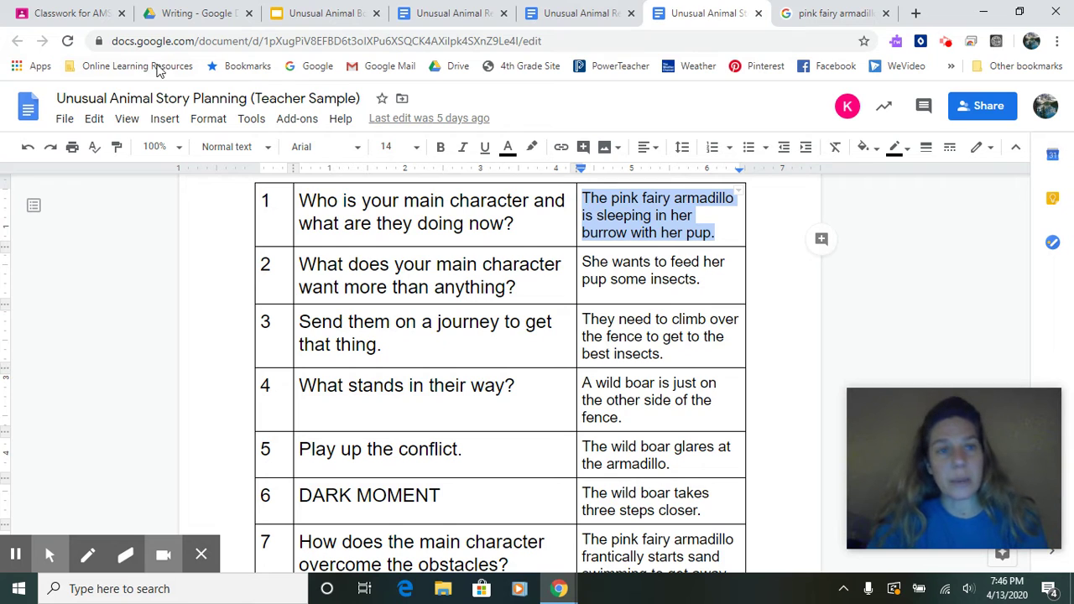
left_click(92, 120)
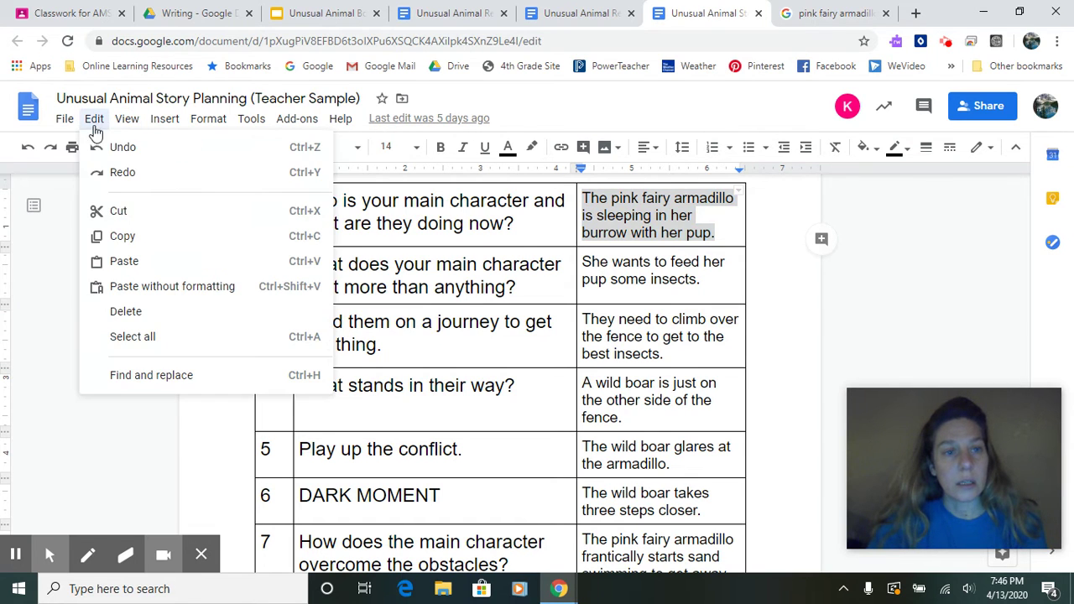
left_click(121, 236)
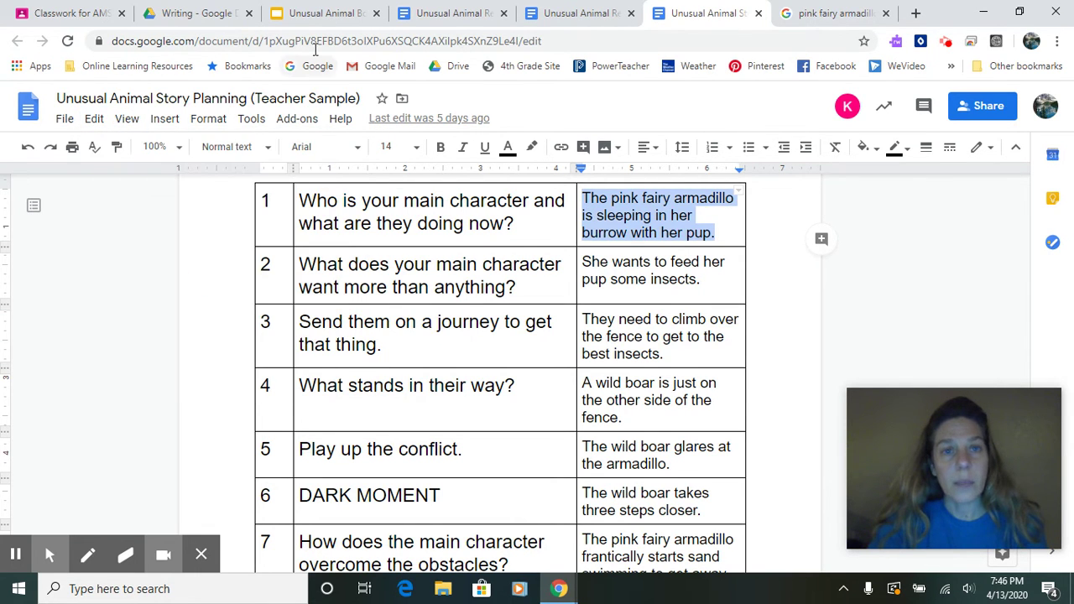
- Paste the armadillo sentence over slide 1's Type here placeholder
left_click(334, 13)
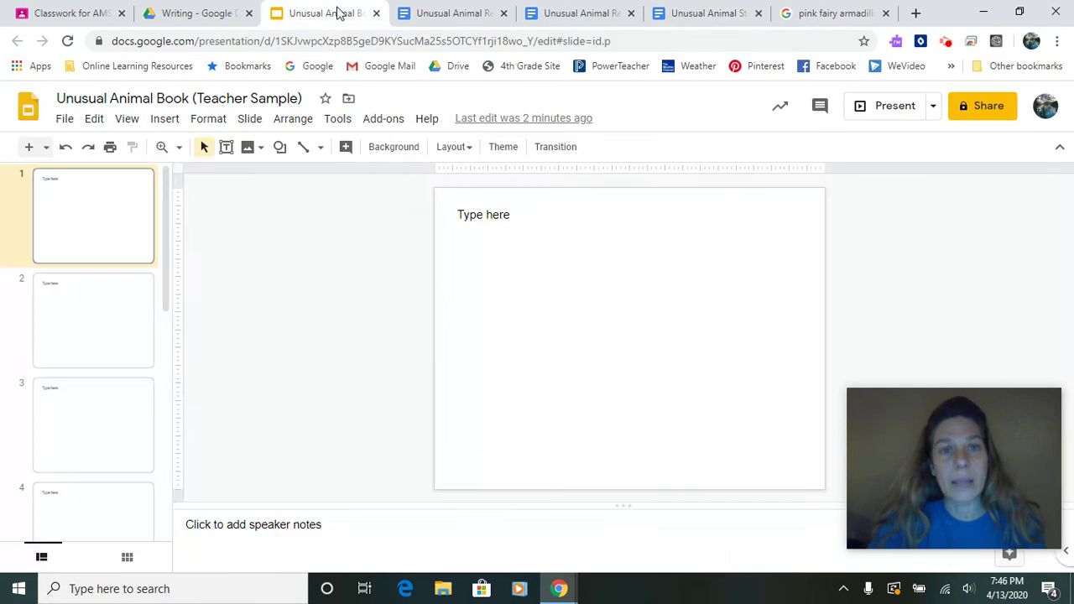
left_click(514, 215)
left_click_drag(512, 215, 451, 216)
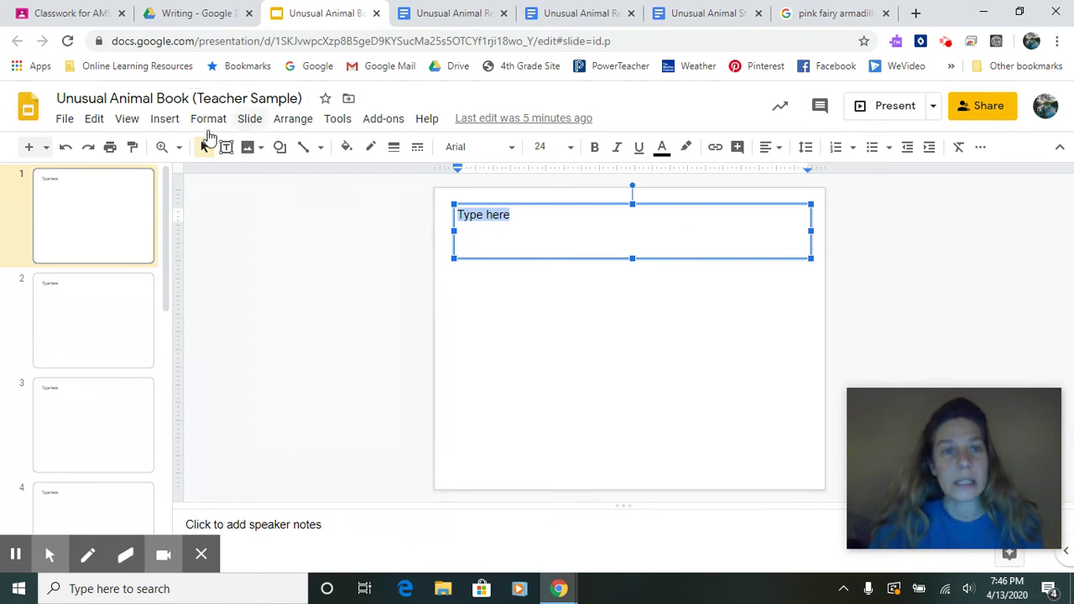
left_click(96, 121)
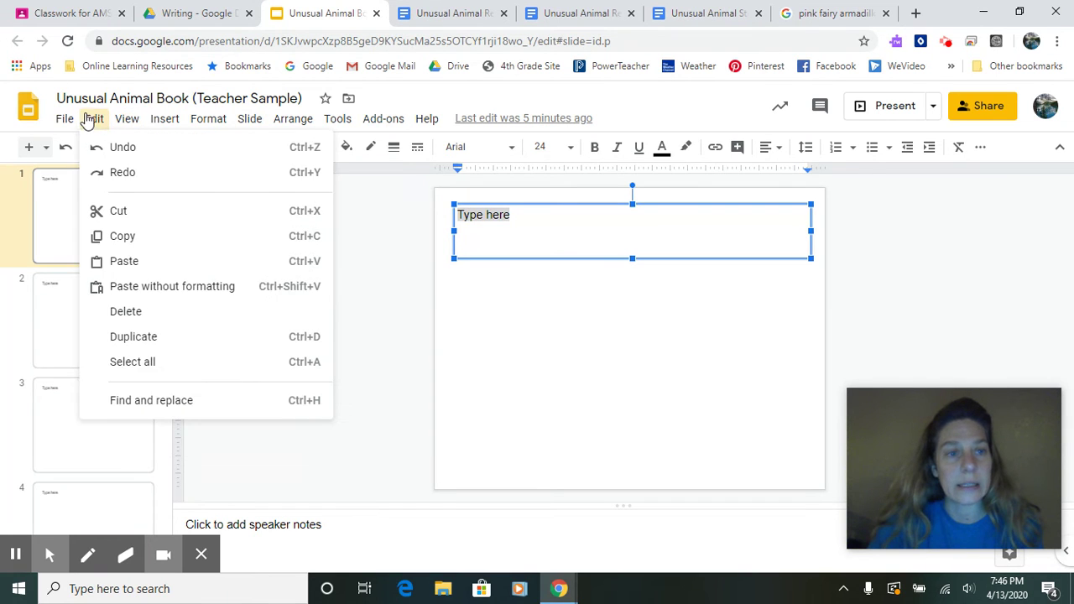
left_click(126, 260)
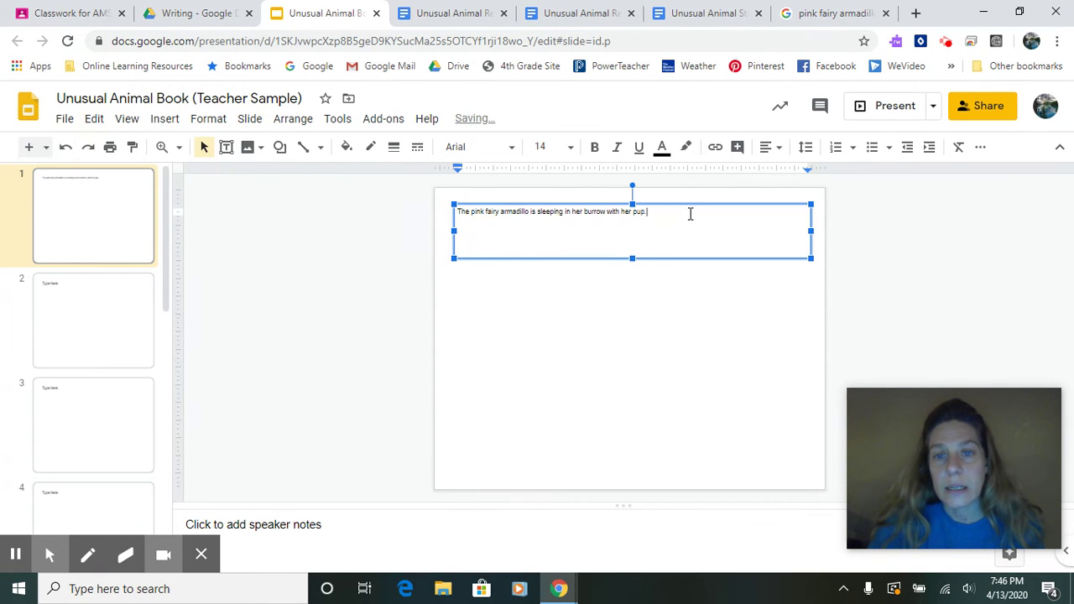
- Set the pasted armadillo sentence to font size 24
left_click_drag(671, 220, 453, 220)
left_click(568, 149)
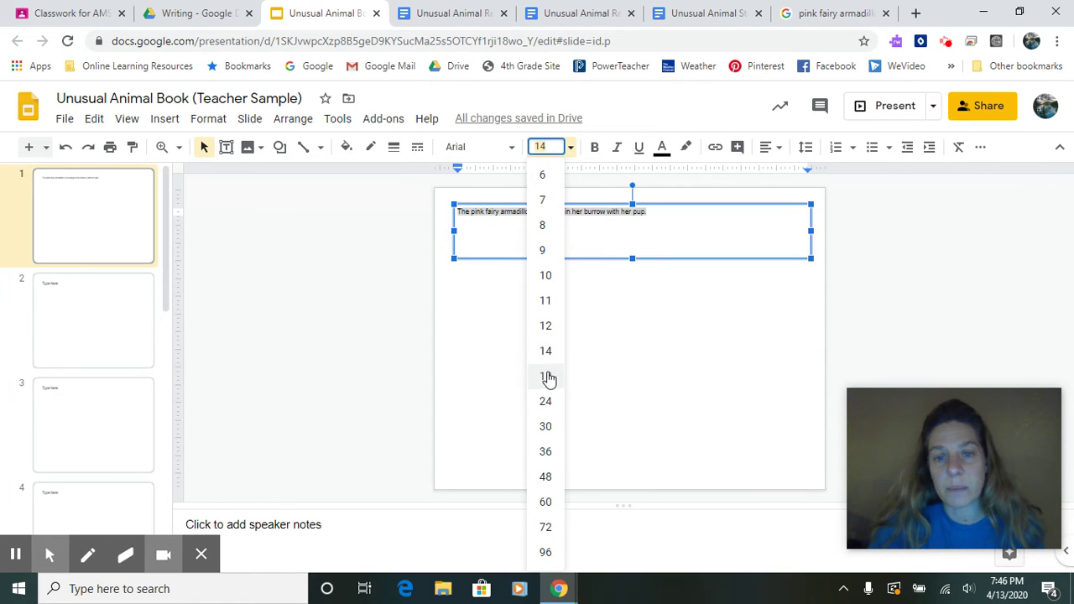
left_click(546, 403)
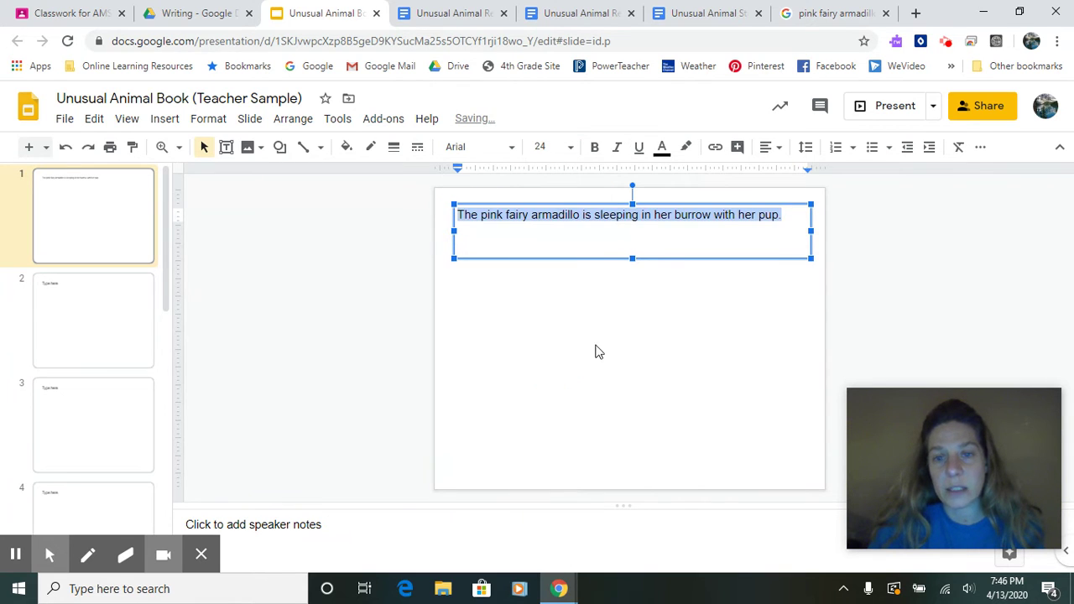
left_click(788, 215)
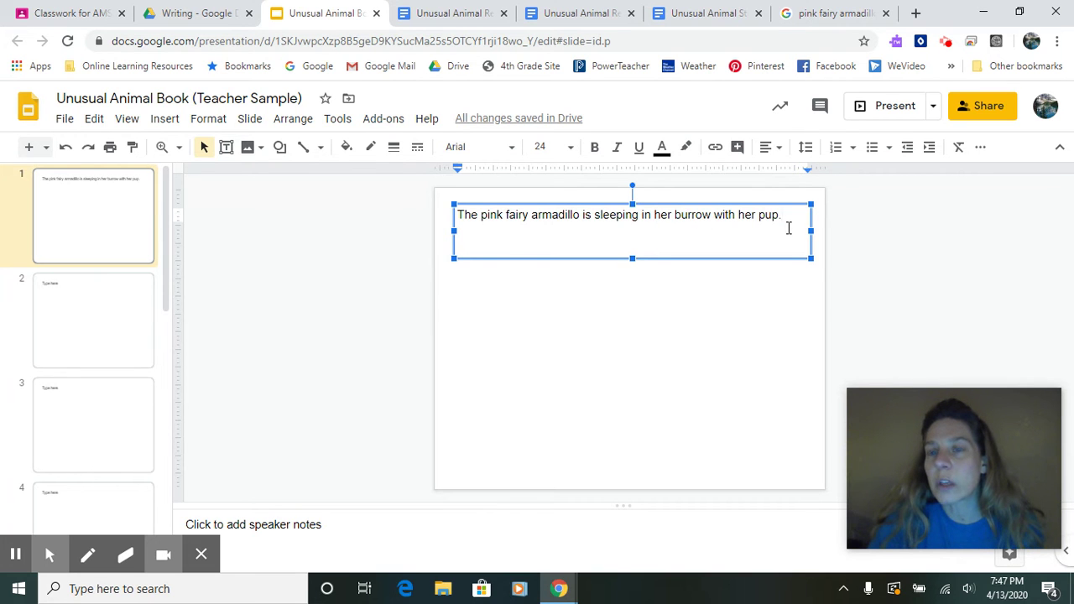
left_click(814, 13)
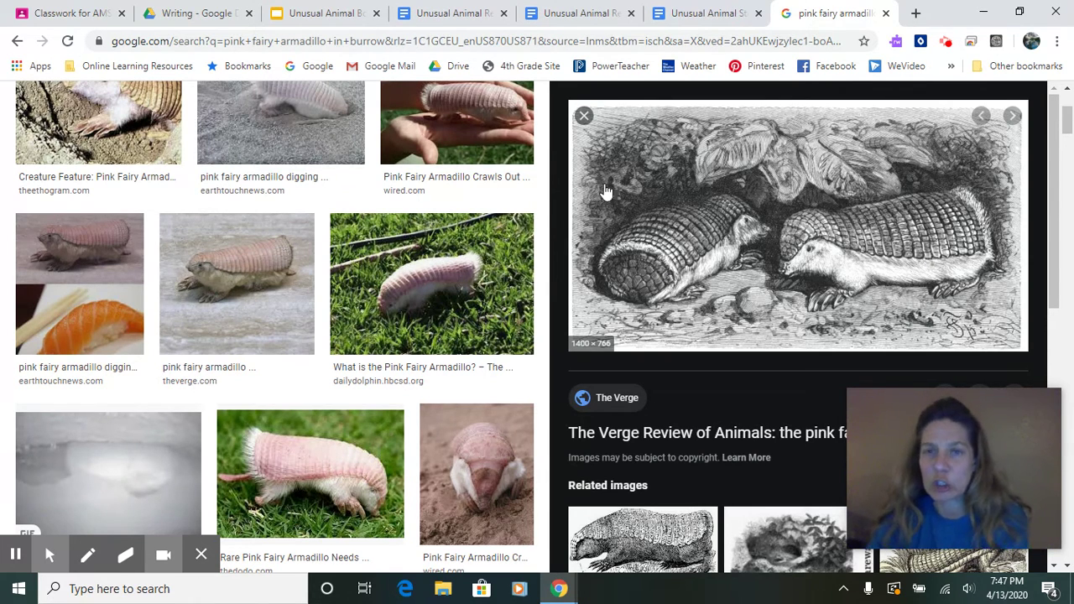
- Look over the pink fairy armadillo images, then return to the Research Day 1 notes
left_click(447, 17)
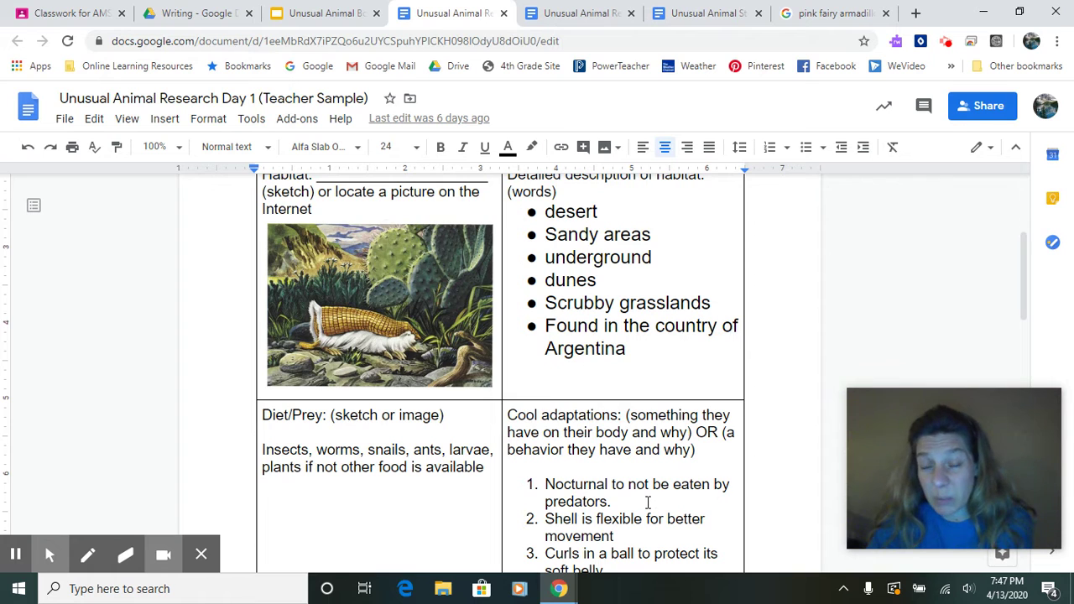
- Read the Day 1 adaptations and Day 2 Weird Facts notes, then return to the book slides
scroll(598, 498, "down", 1)
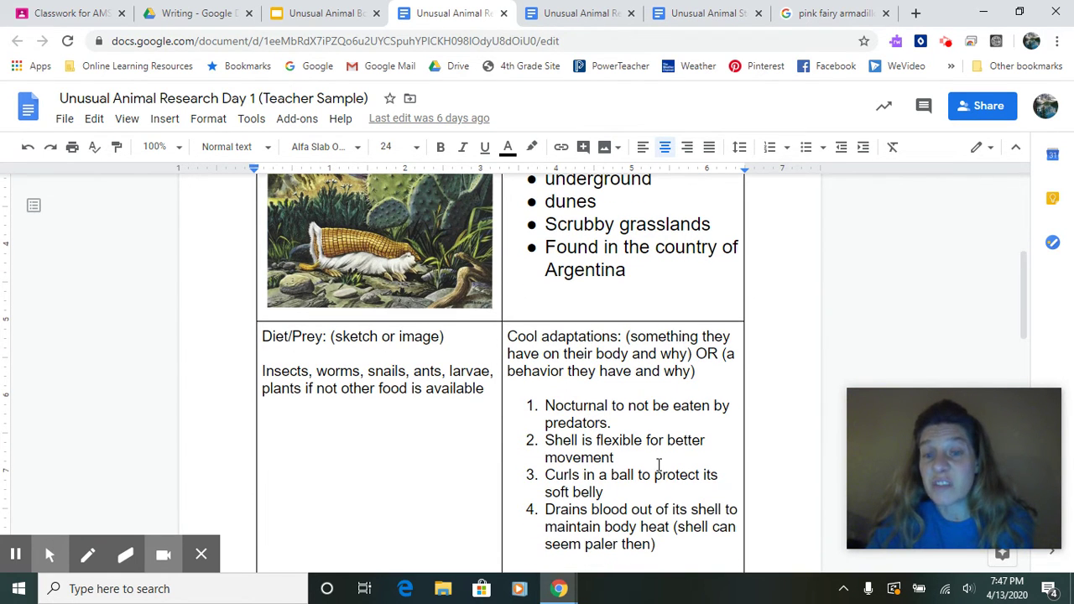
scroll(662, 461, "down", 1)
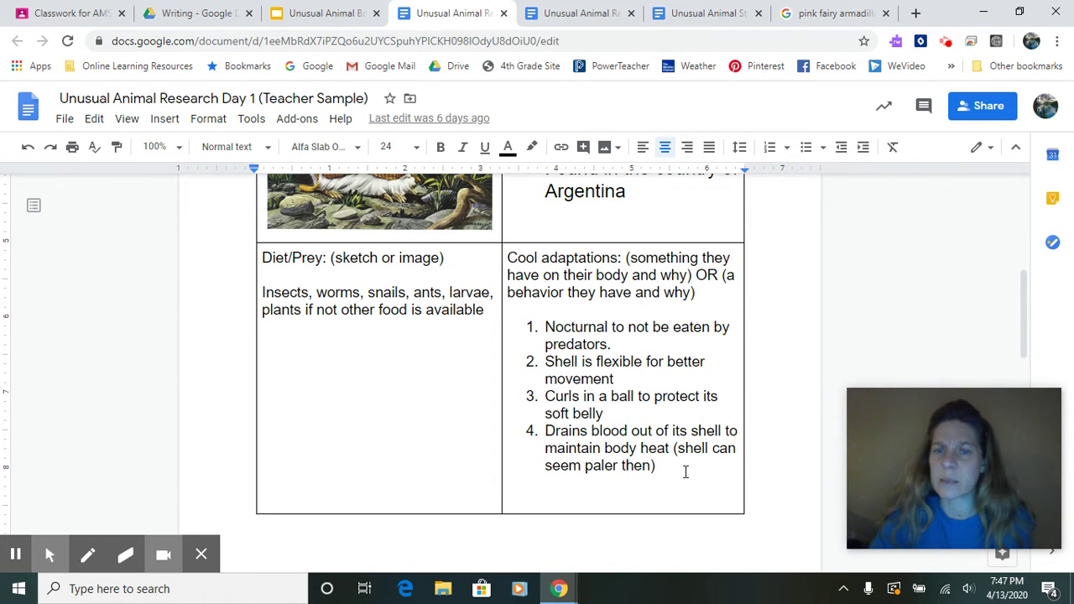
scroll(685, 471, "down", 2)
scroll(685, 472, "up", 5)
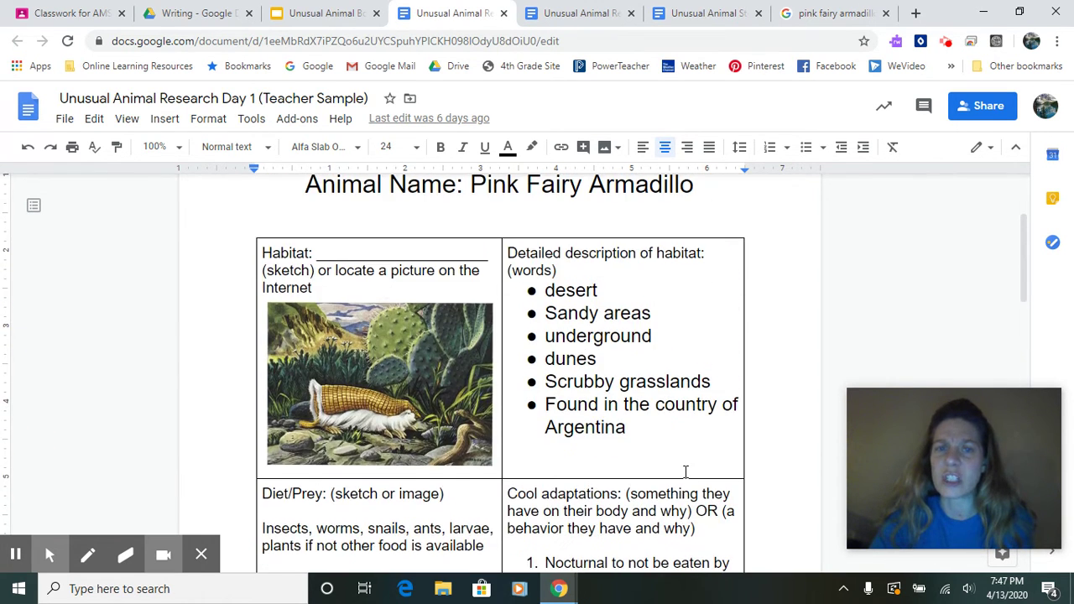
left_click(595, 13)
scroll(619, 272, "down", 4)
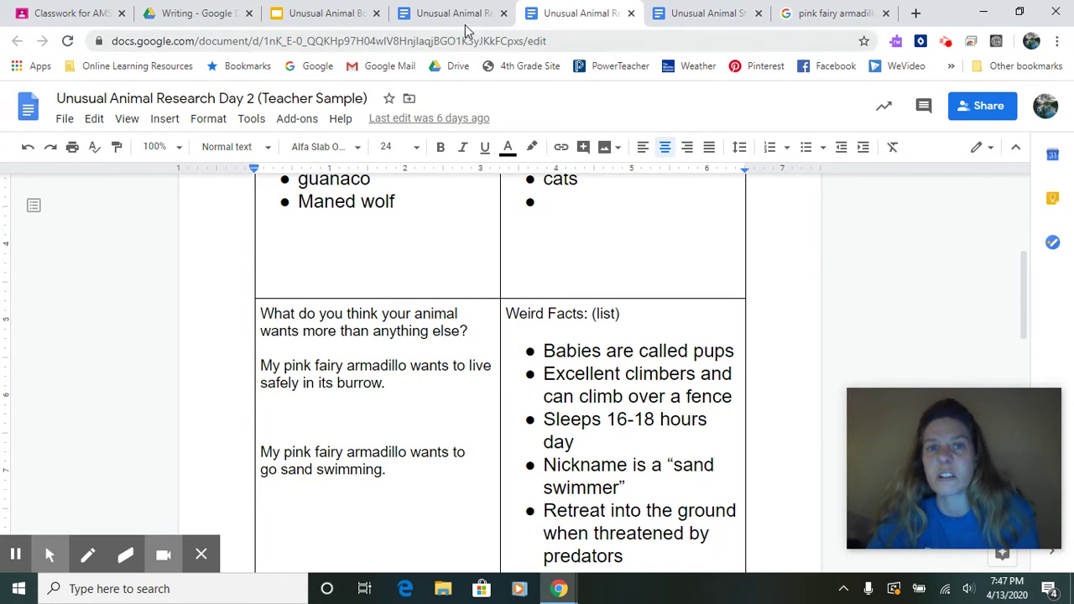
left_click(354, 20)
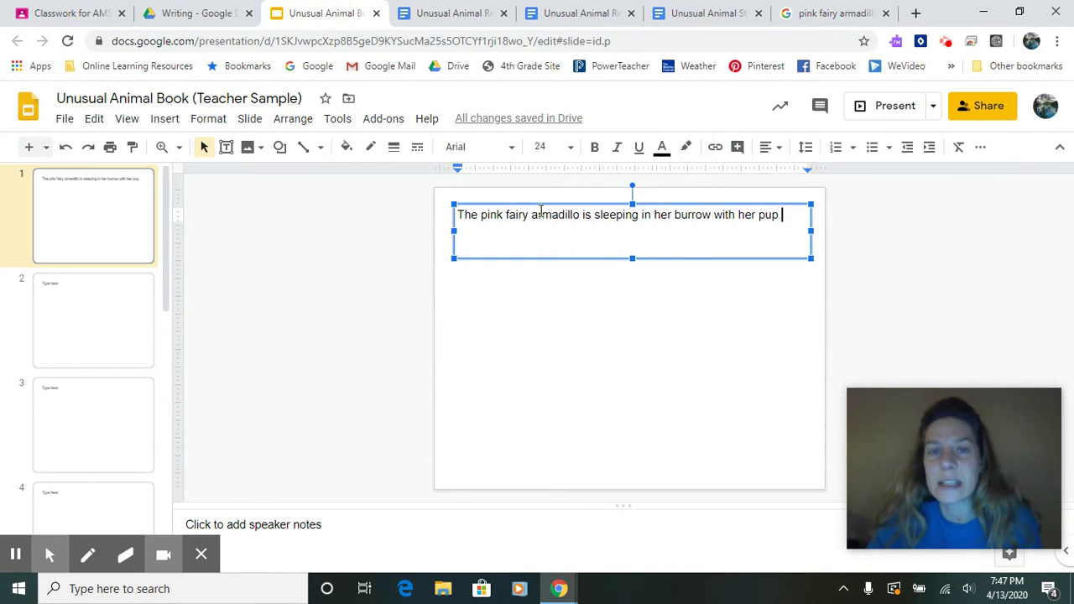
- Insert 'peacefully' before 'sleeping' and 'underground' before 'burrow' in slide 1's sentence
left_click(592, 216)
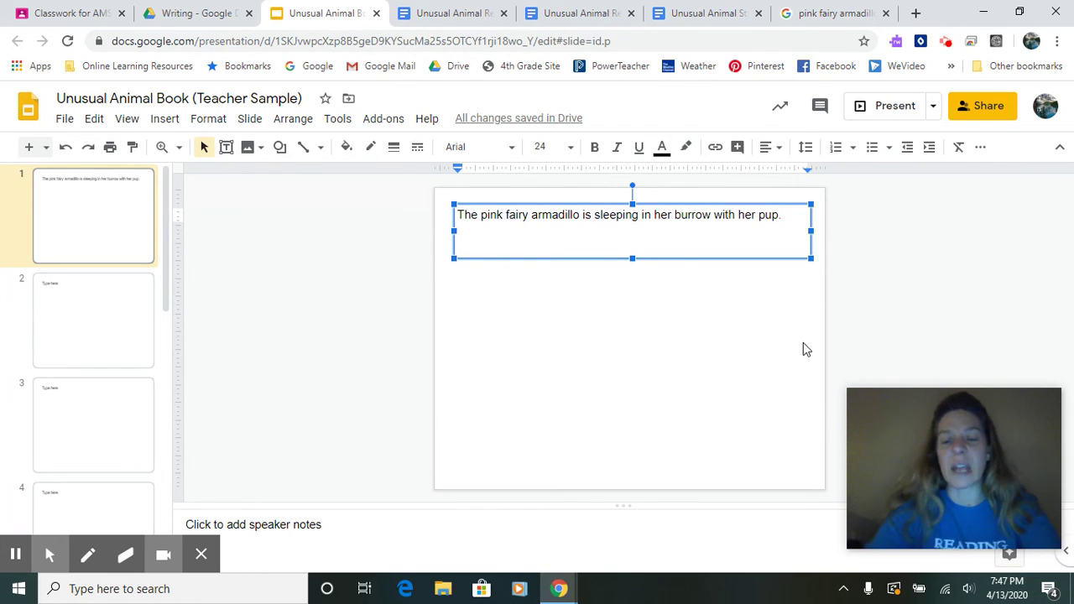
type("peacefully")
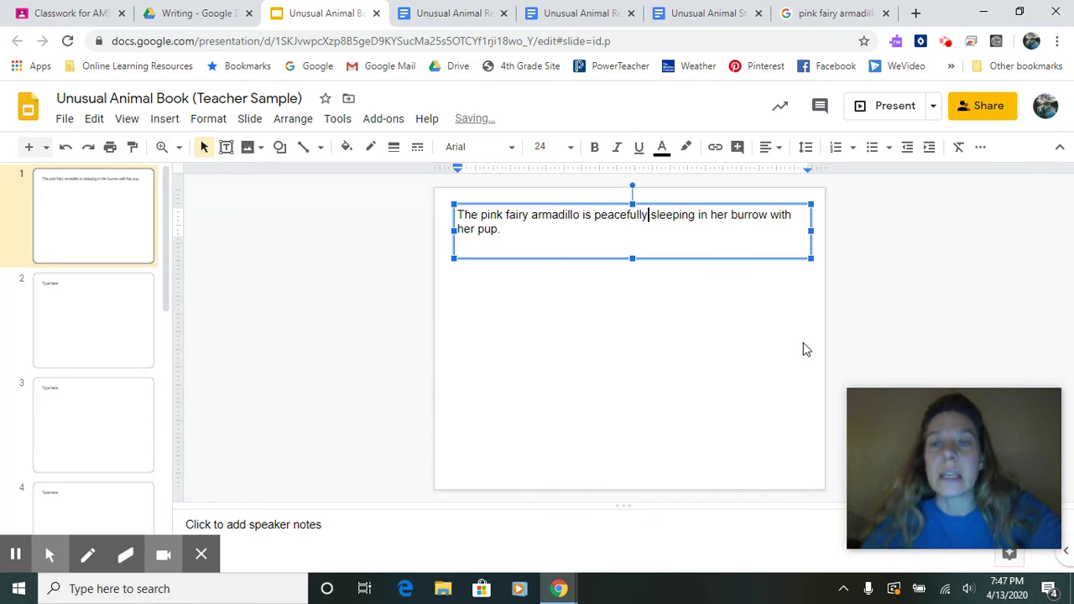
left_click(731, 216)
type("undergroudn")
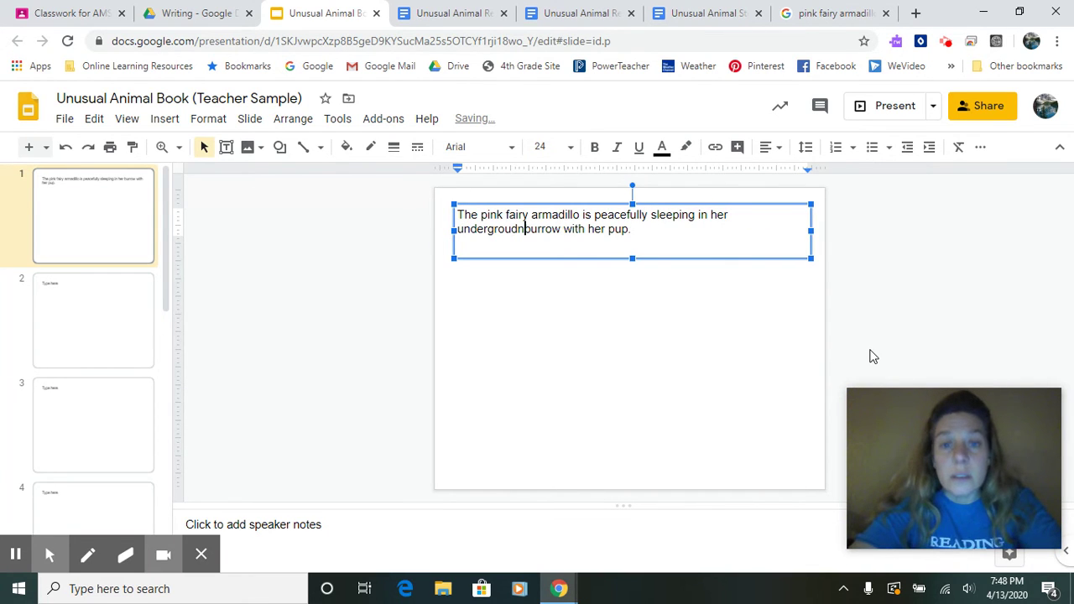
key("BackSpace")
key("BackSpace")
type("nd")
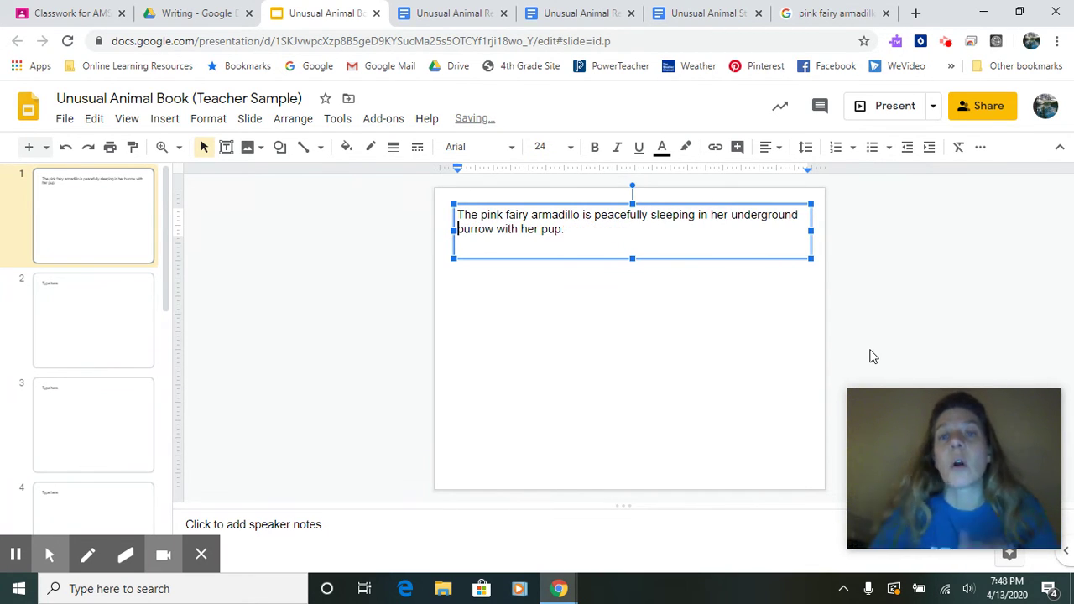
- Add 'She waits patiently, as her little pup wiggles in its pink protective shell.'
left_click(575, 233)
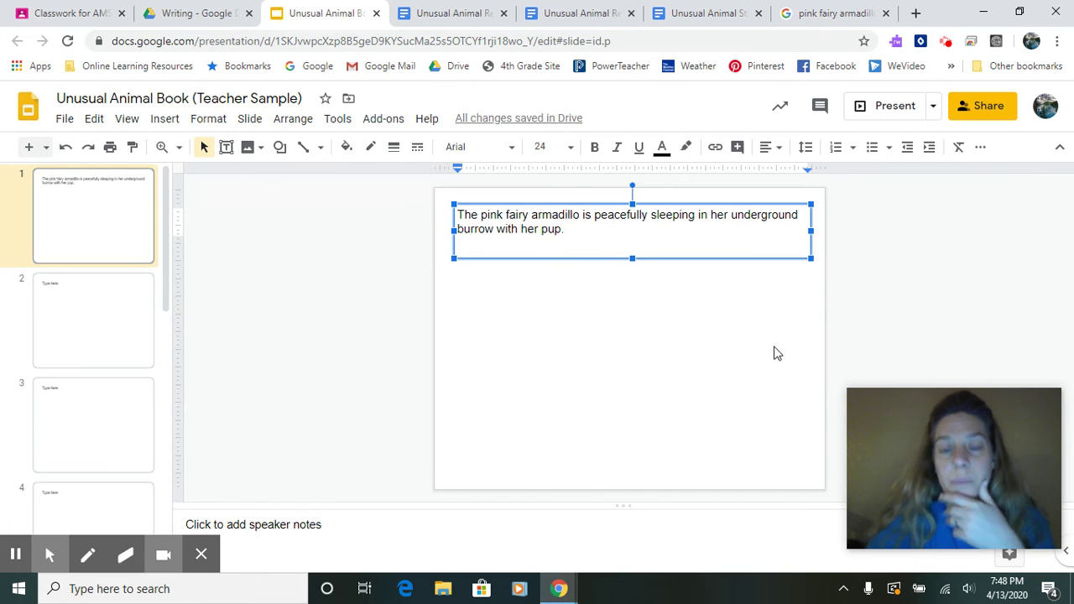
type("She waits patiently ")
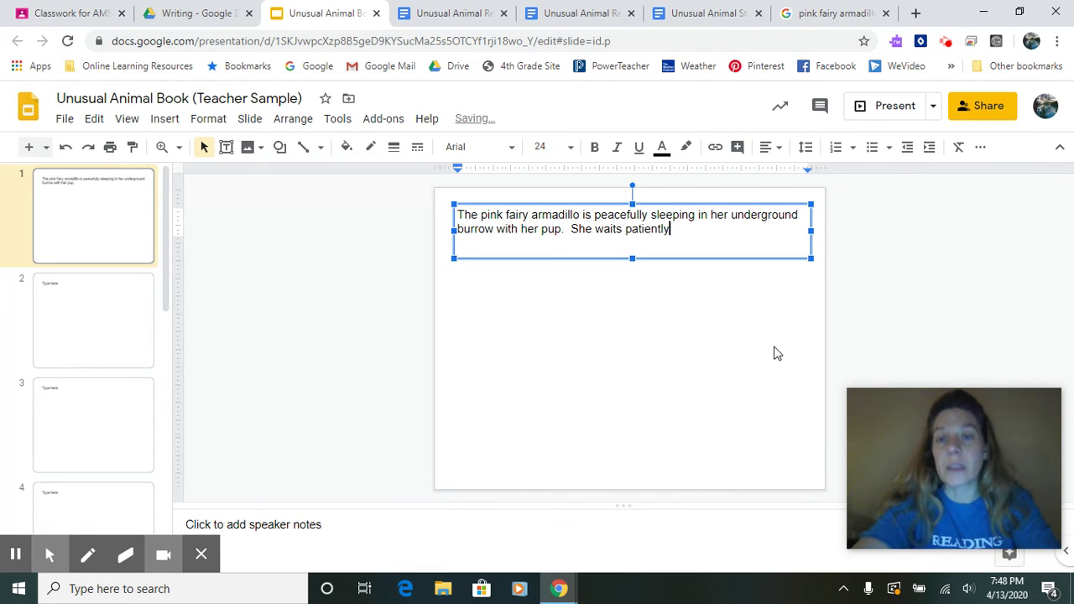
type(", as her")
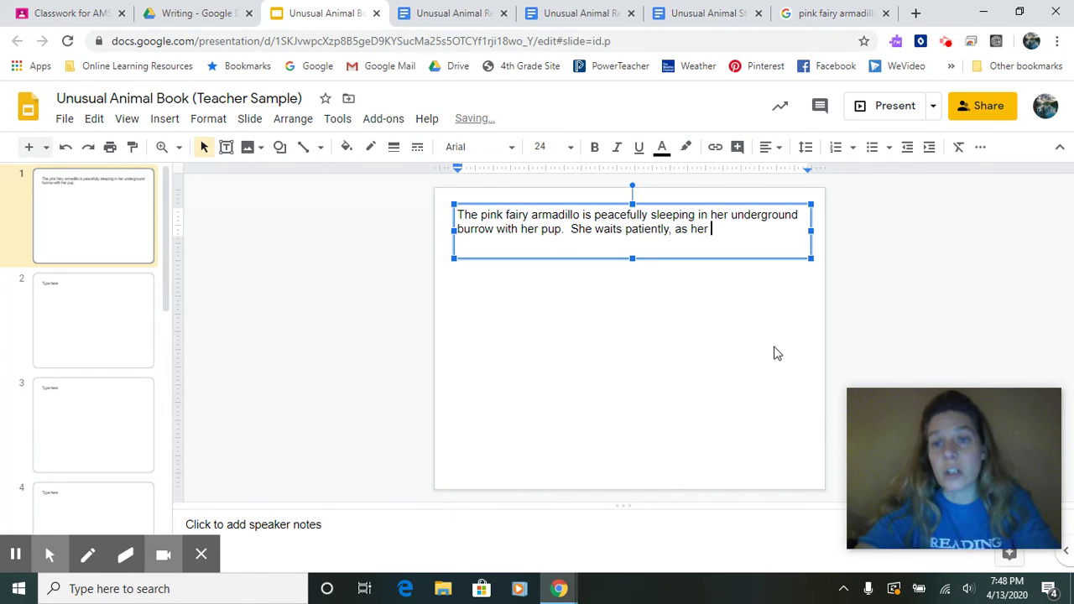
type(" little pu")
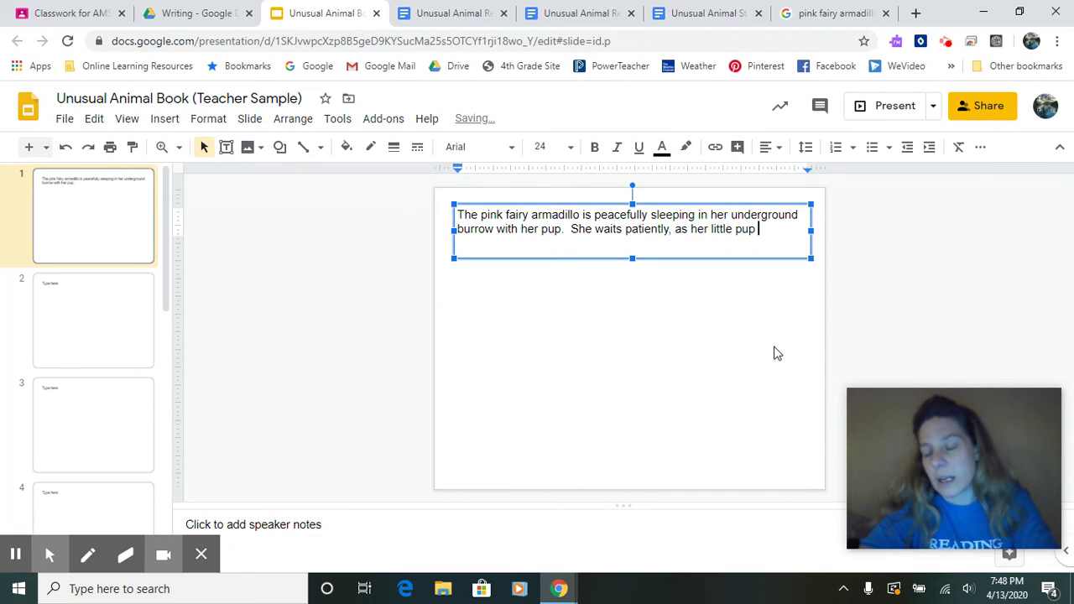
type("p ")
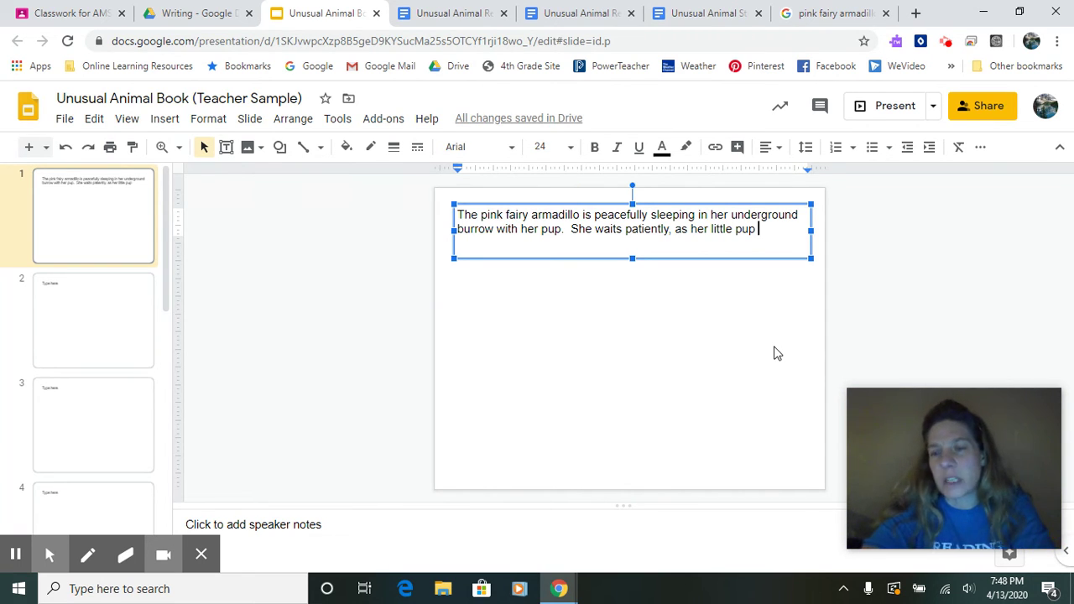
type("wiggles in its ")
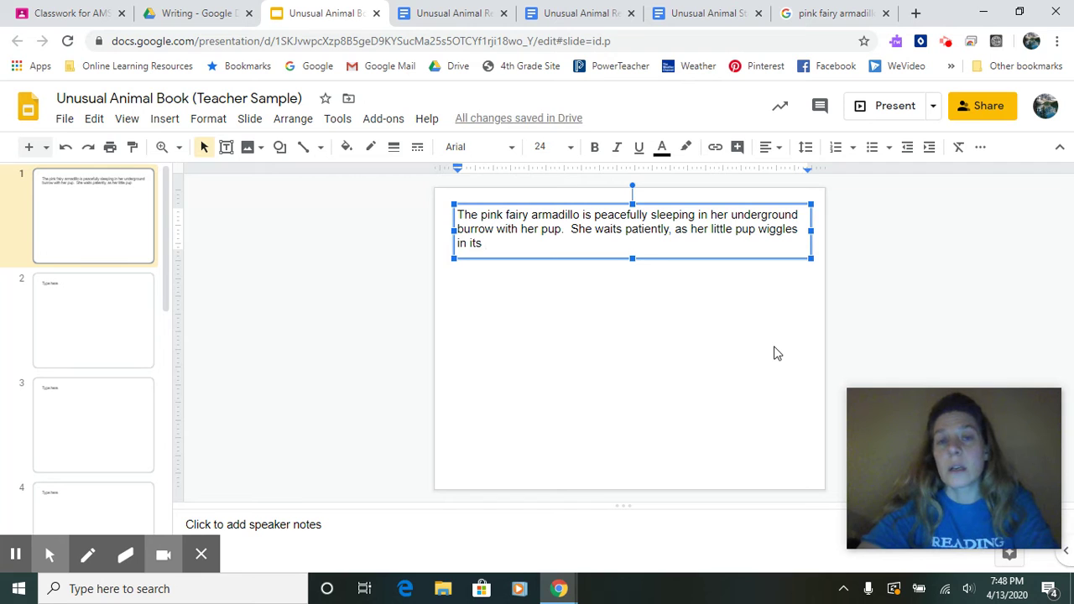
type("pink protective shell.")
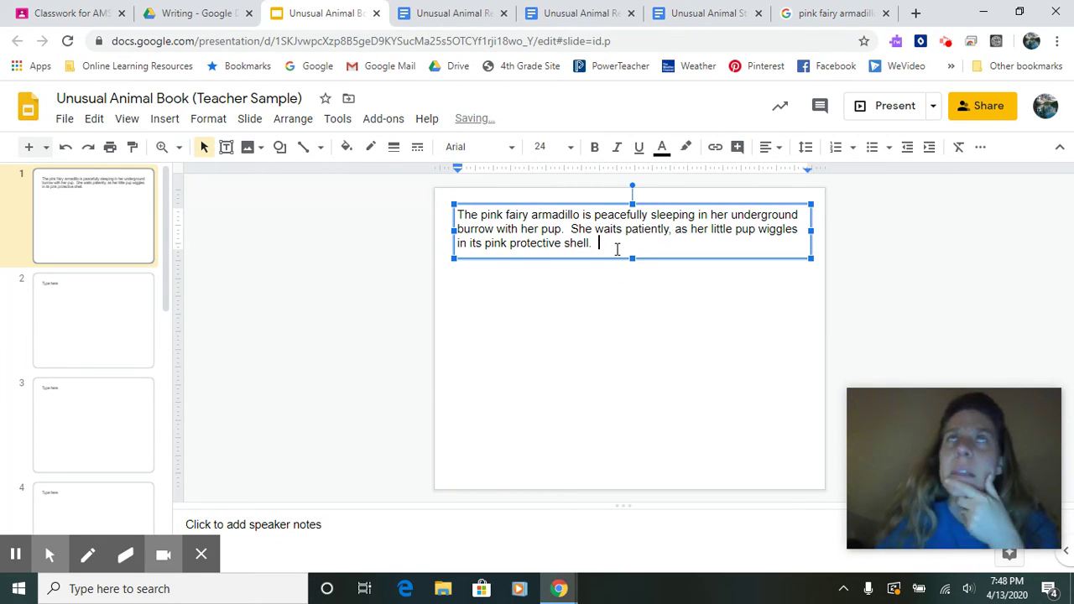
left_click(839, 17)
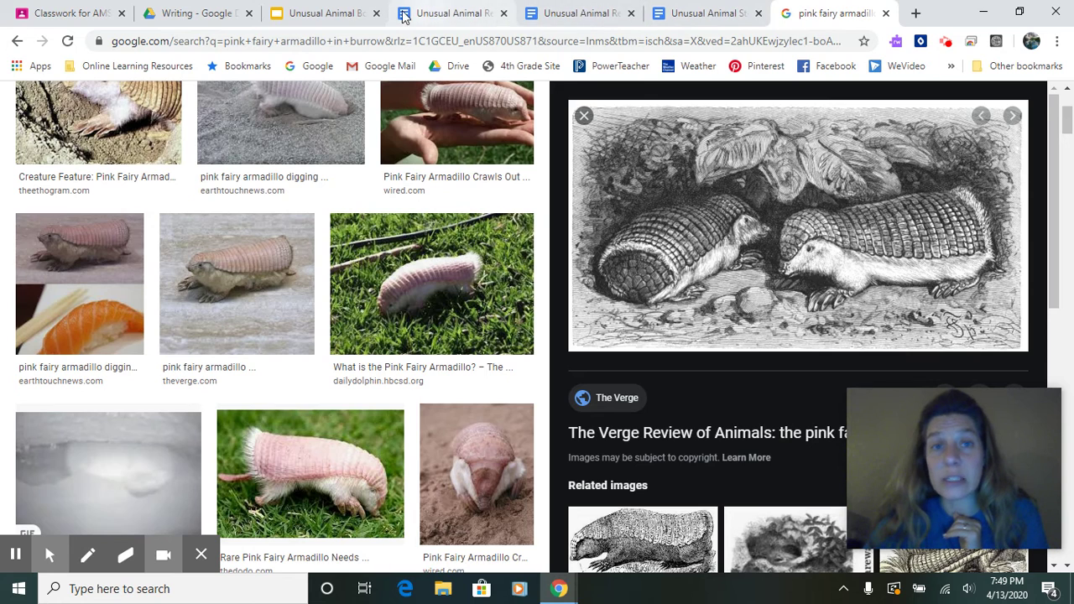
left_click(348, 15)
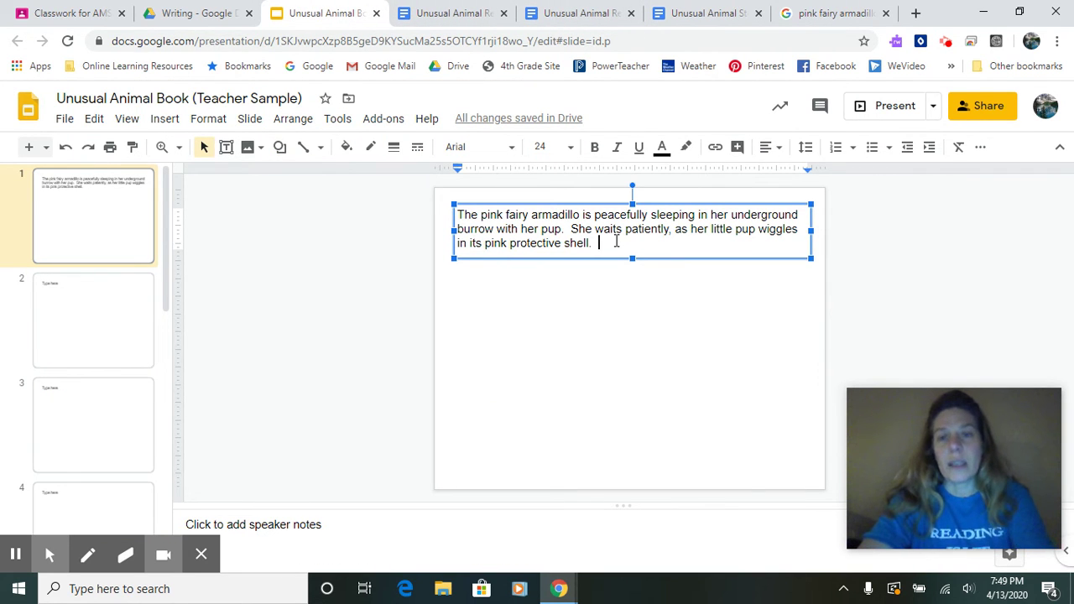
- Add sentences: the two armadillos huddle together as the sun sets, then crawl out for the night
type("The t")
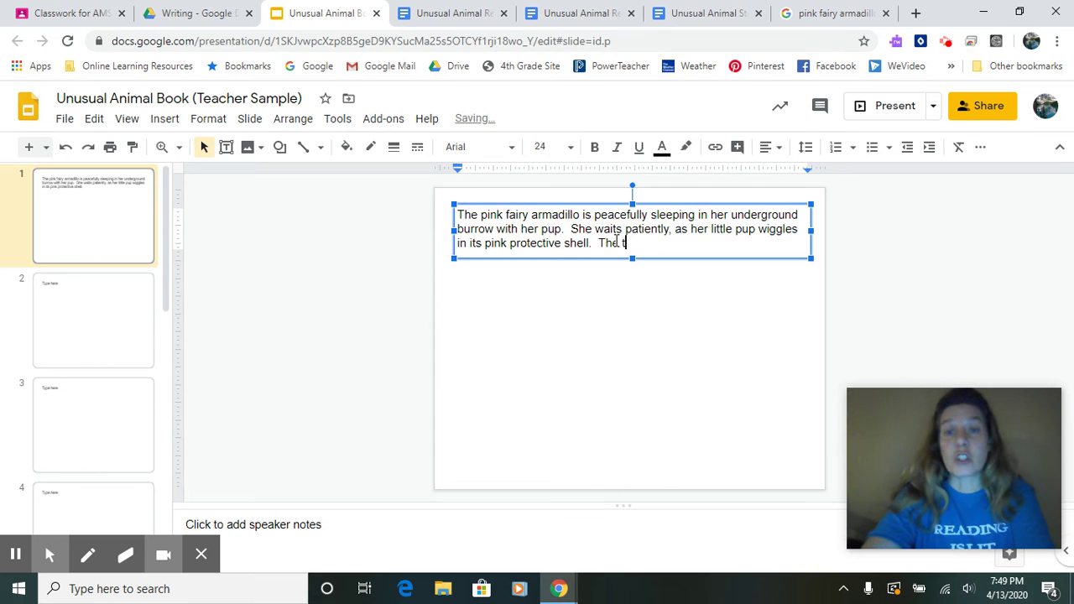
type("wo ar")
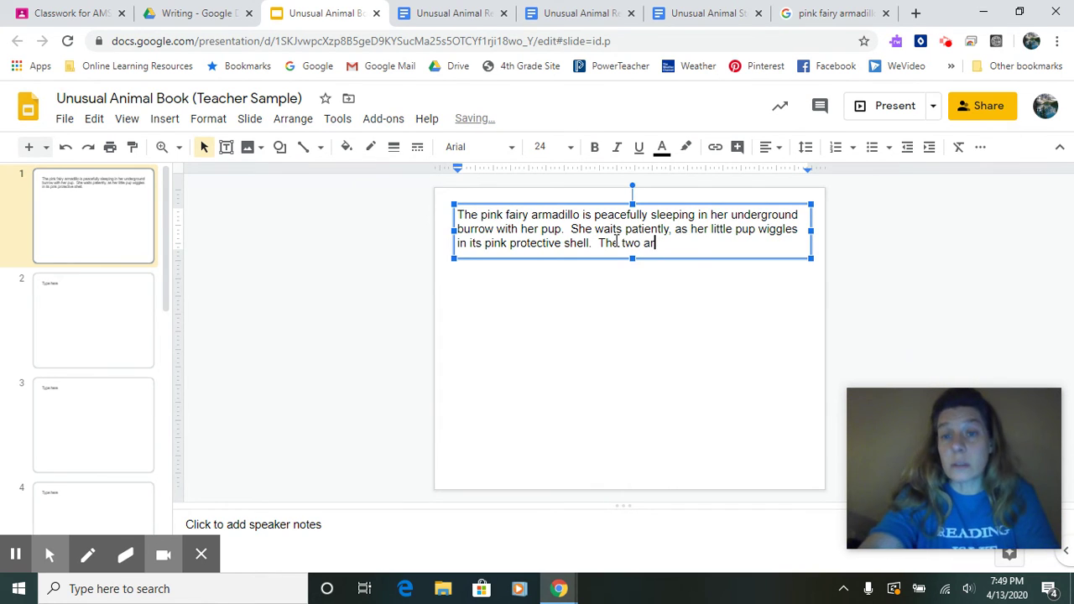
type("aadillos")
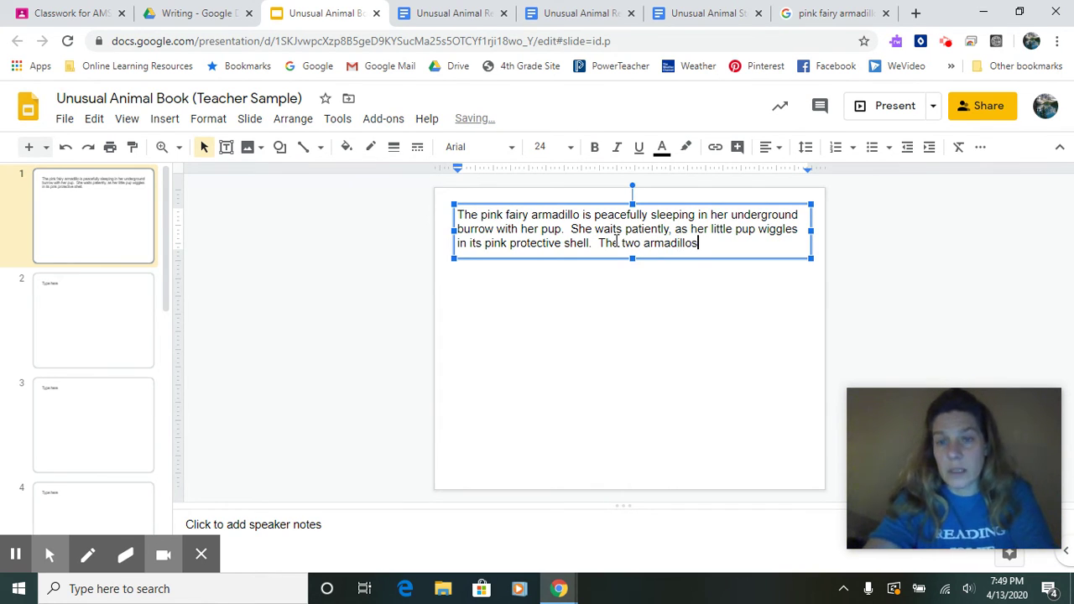
type(" hud")
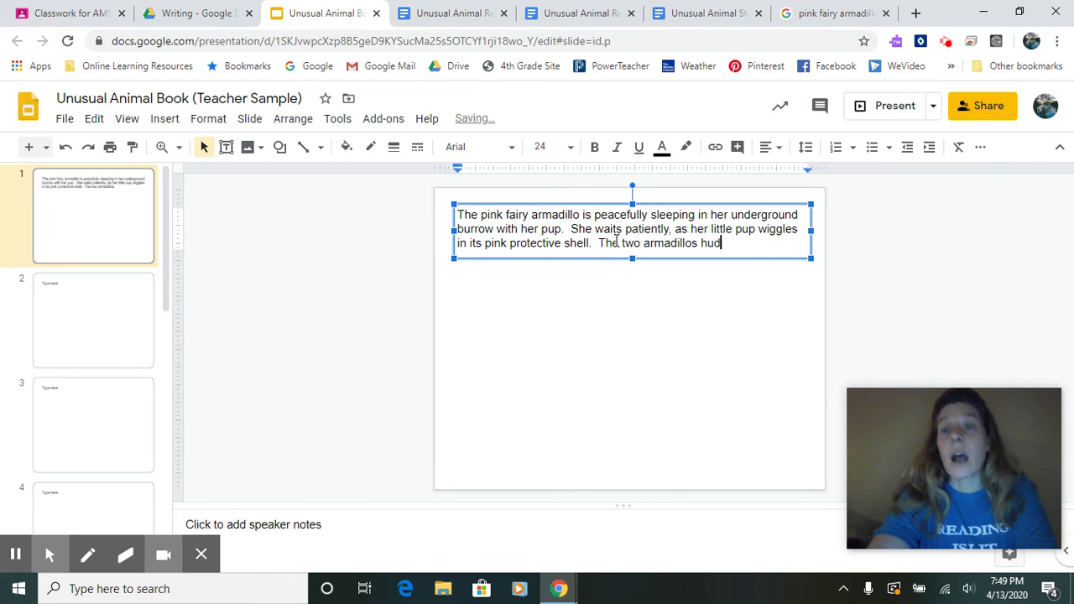
type("dle close together")
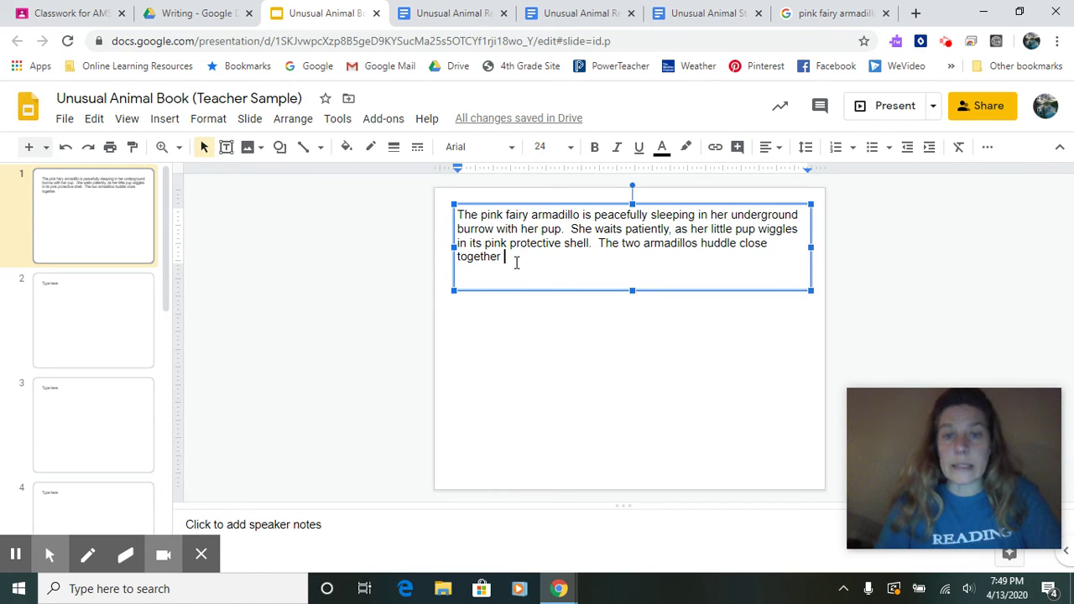
type("as morning")
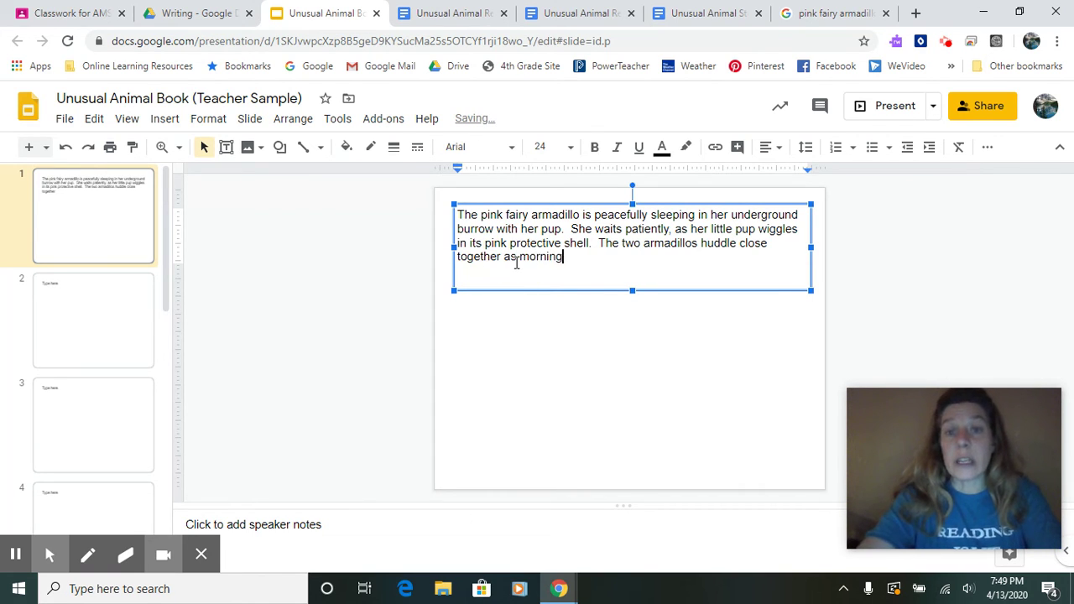
type(" dawns.  They have spent")
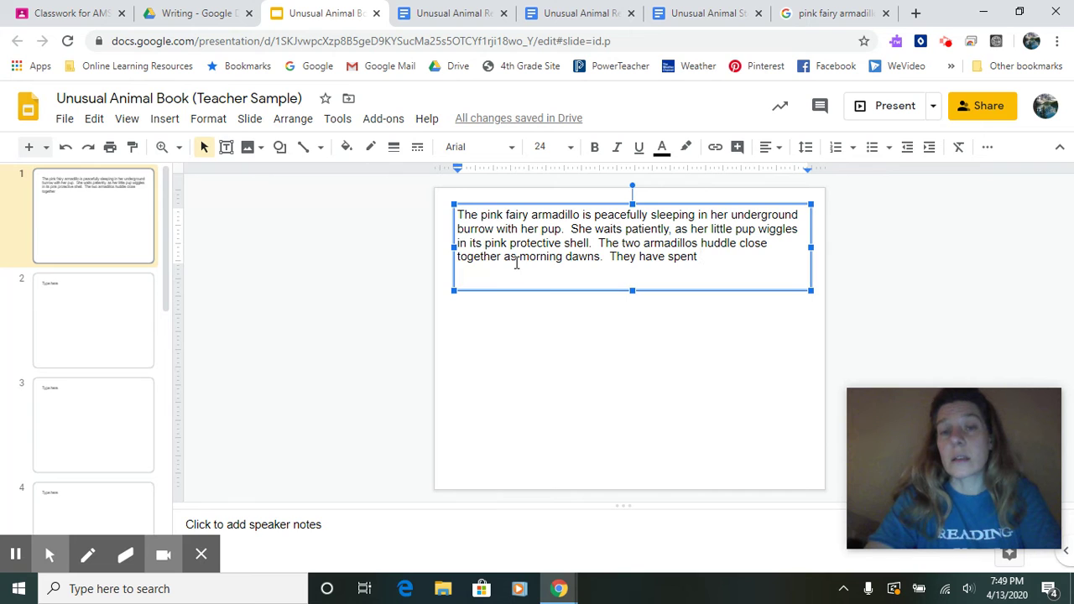
key("BackSpace")
key("BackSpace")
key("BackSpace")
key("BackSpace")
key("BackSpace")
key("BackSpace")
key("BackSpace")
key("BackSpace")
key("BackSpace")
key("BackSpace")
key("BackSpace")
key("BackSpace")
key("BackSpace")
key("BackSpace")
key("BackSpace")
key("BackSpace")
key("BackSpace")
key("BackSpace")
key("BackSpace")
key("BackSpace")
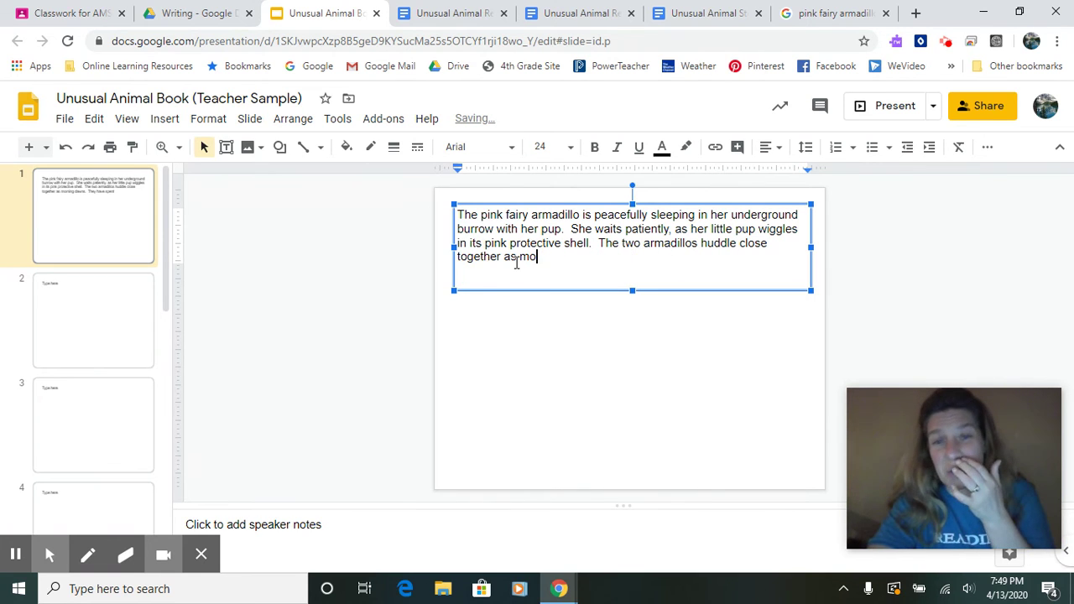
key("BackSpace")
key("BackSpace")
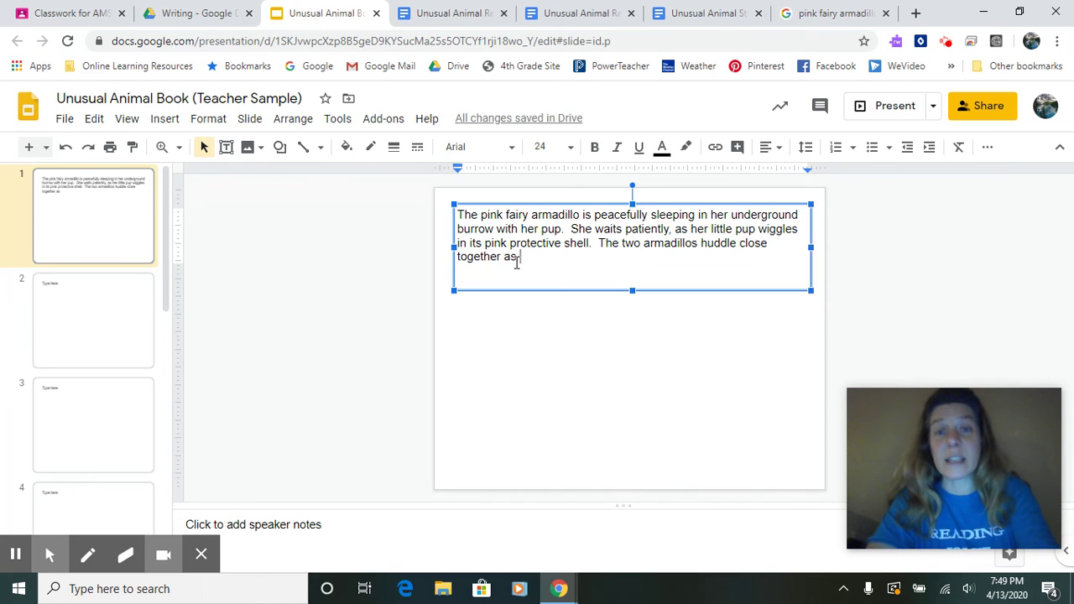
type("the sun sets")
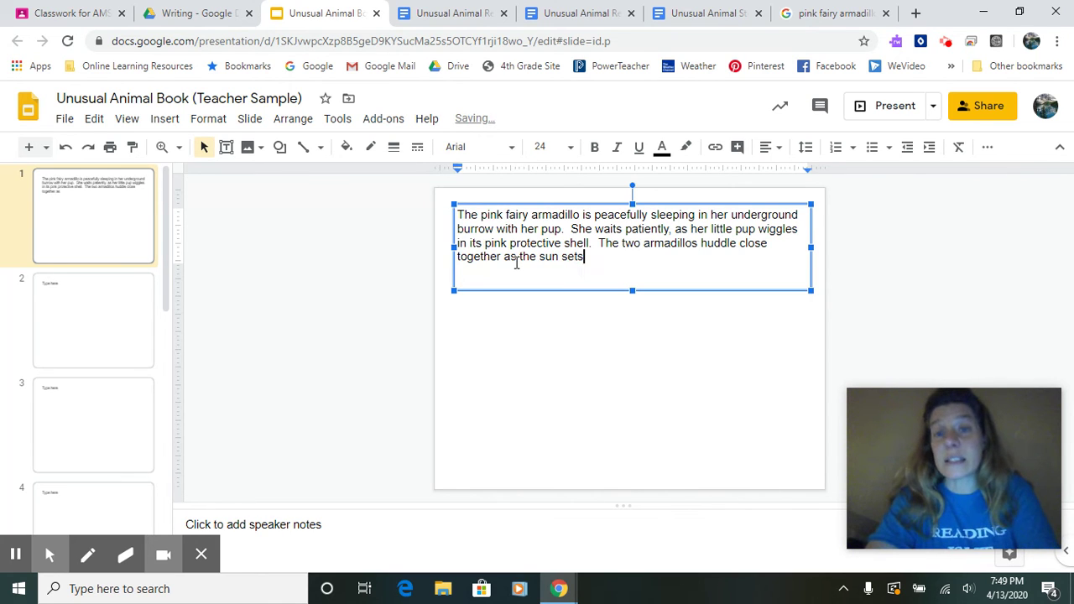
type(".  She and her pup are read")
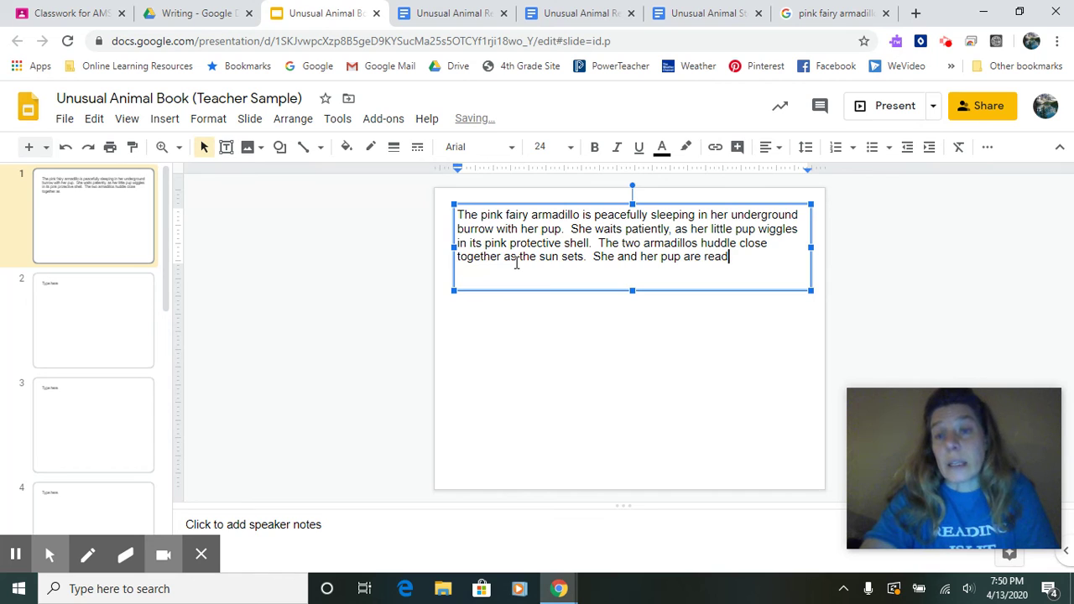
type("y to craw")
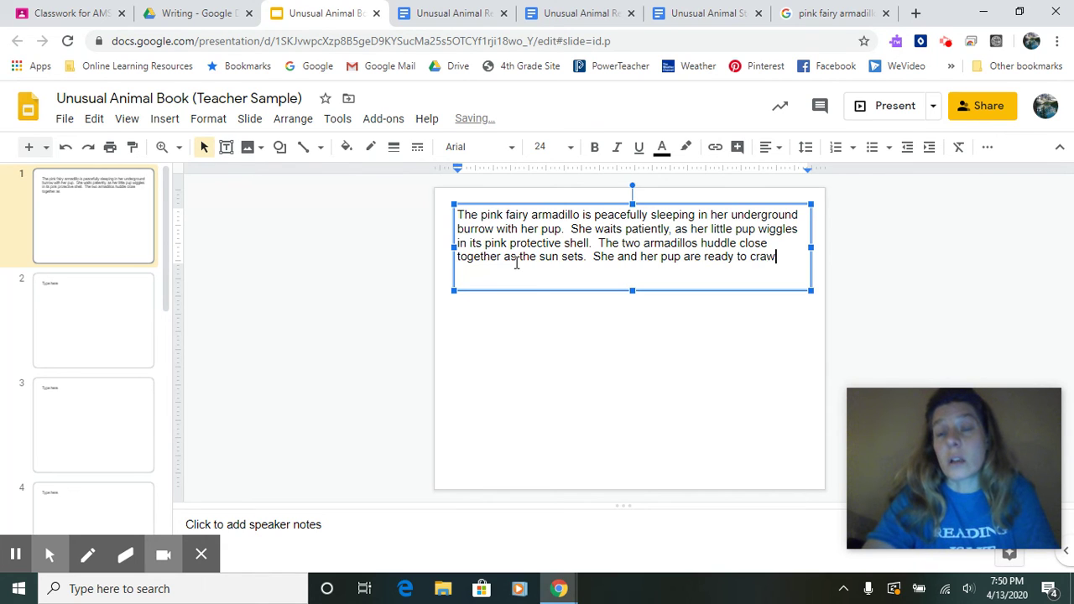
type("l out of their hole ")
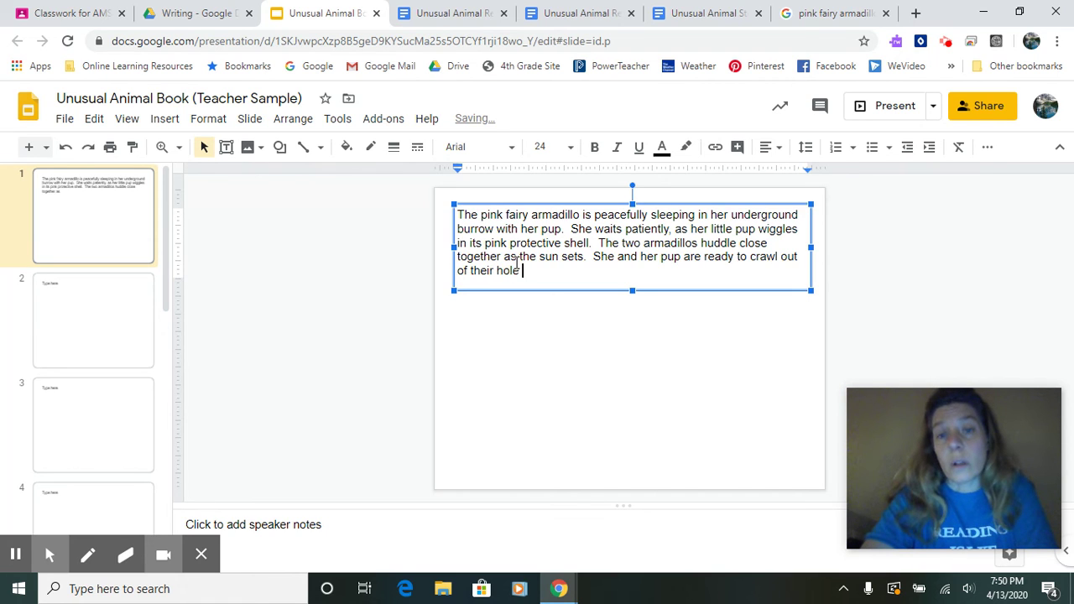
type("for the night.")
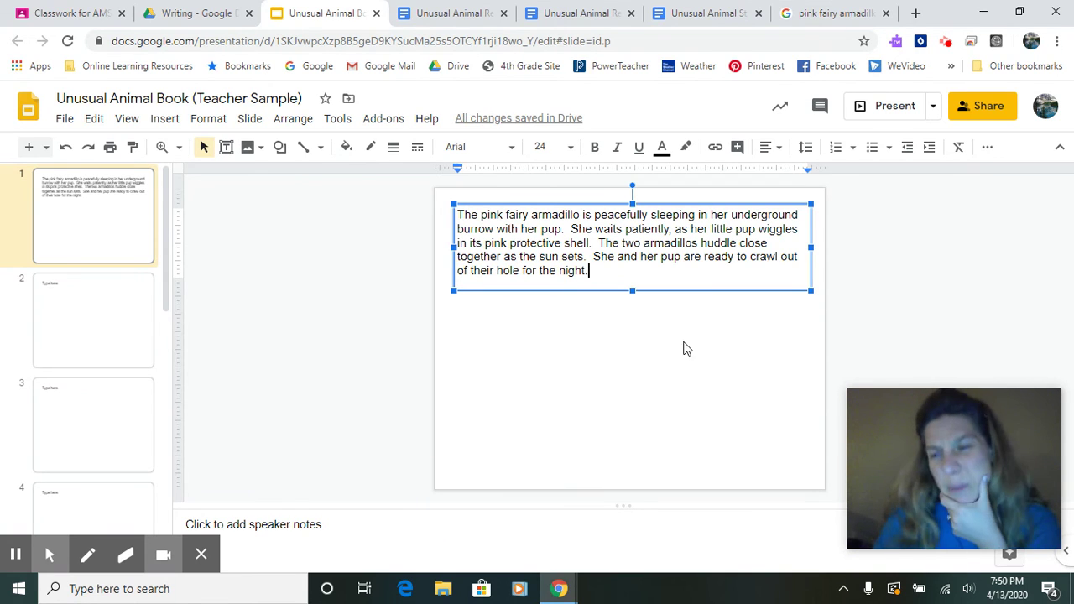
- Leave slide 1's text and start editing slide 2's Type here box
left_click(635, 364)
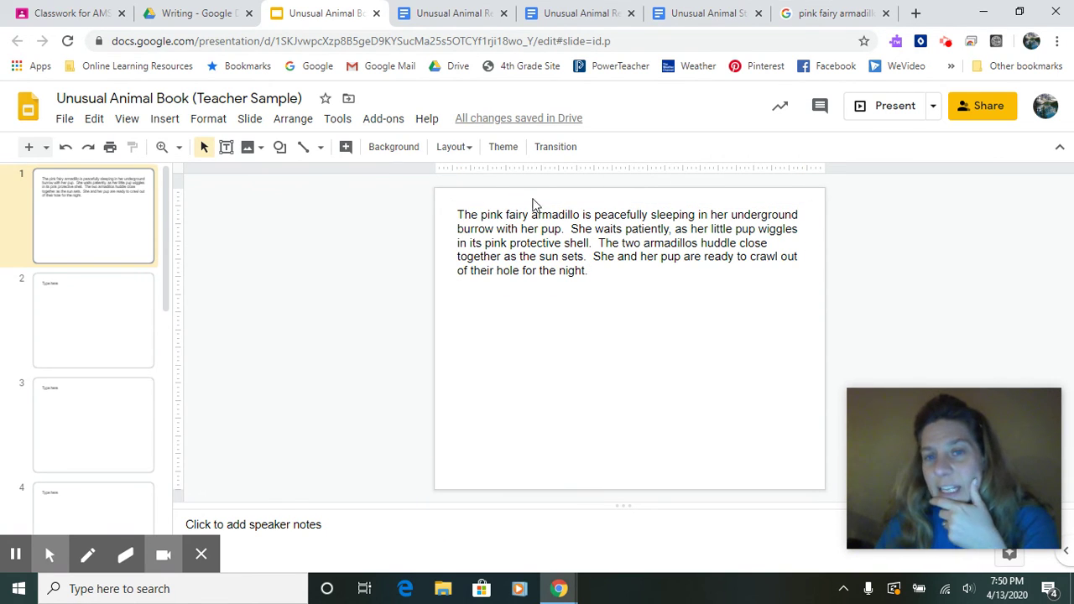
left_click(88, 327)
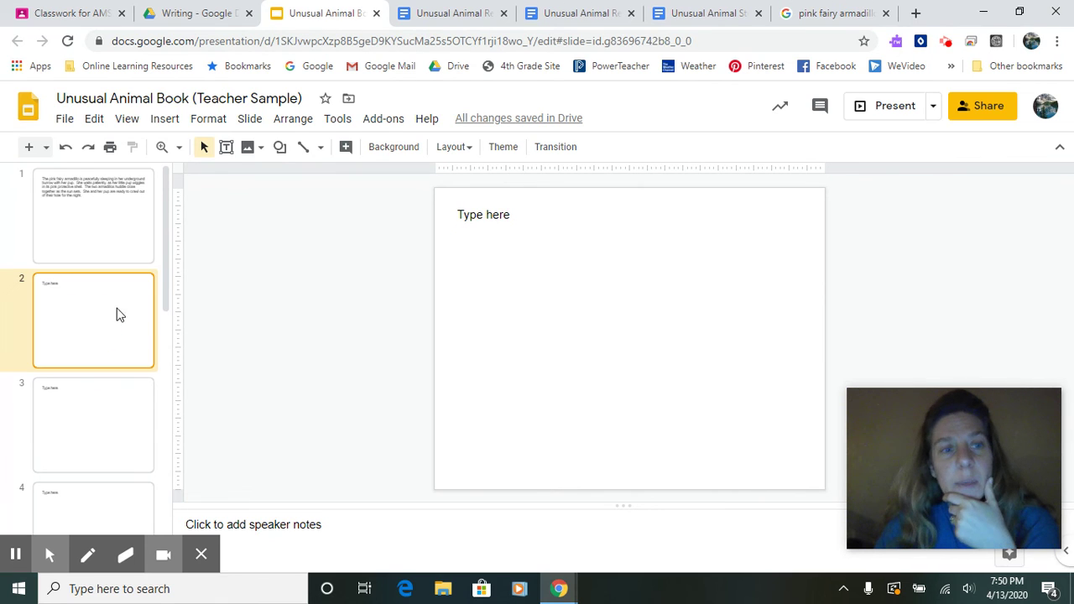
left_click(495, 217)
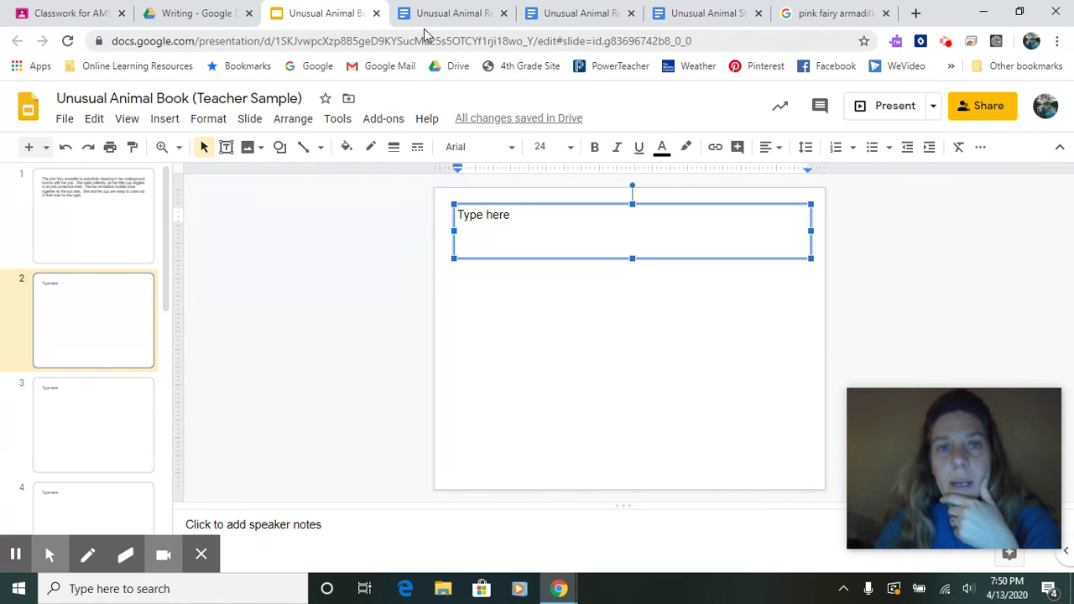
- Select row 2's planning answer, 'She wants to feed her pup some insects.', in the Story Planning doc
left_click(458, 15)
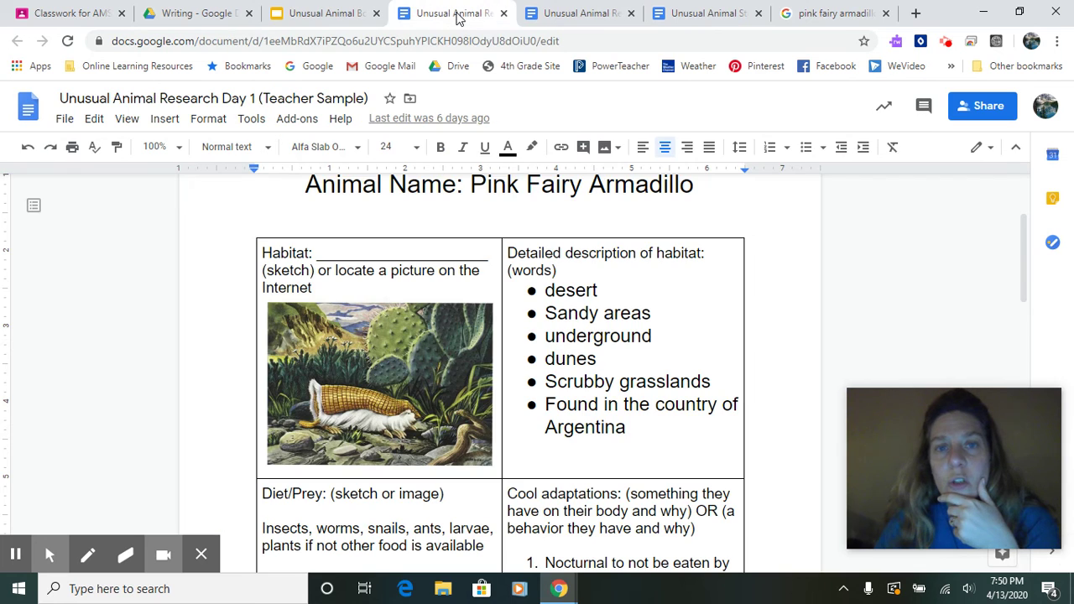
left_click(697, 14)
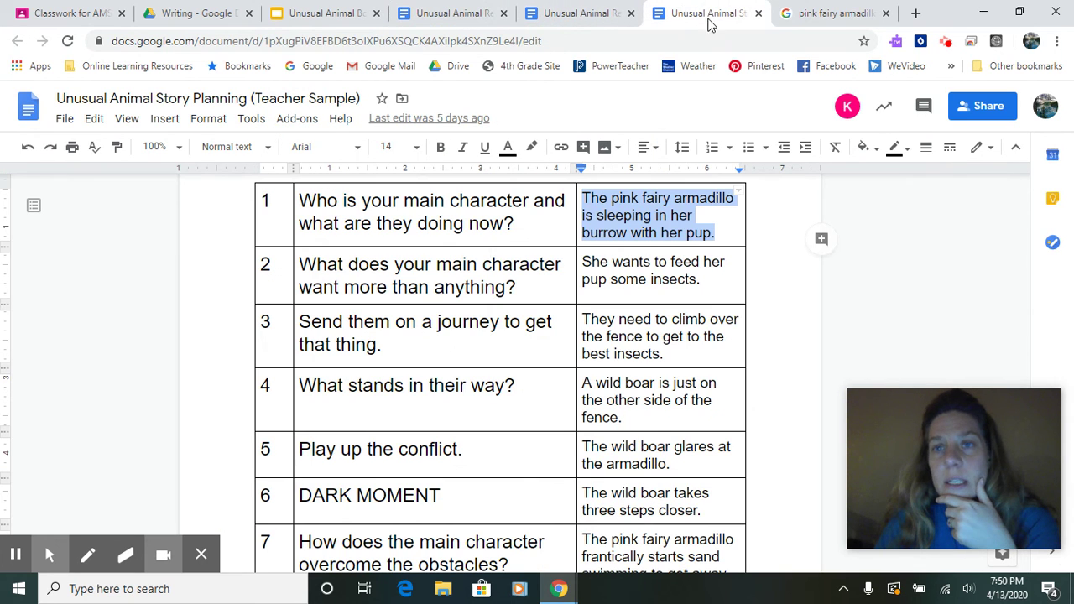
left_click(706, 282)
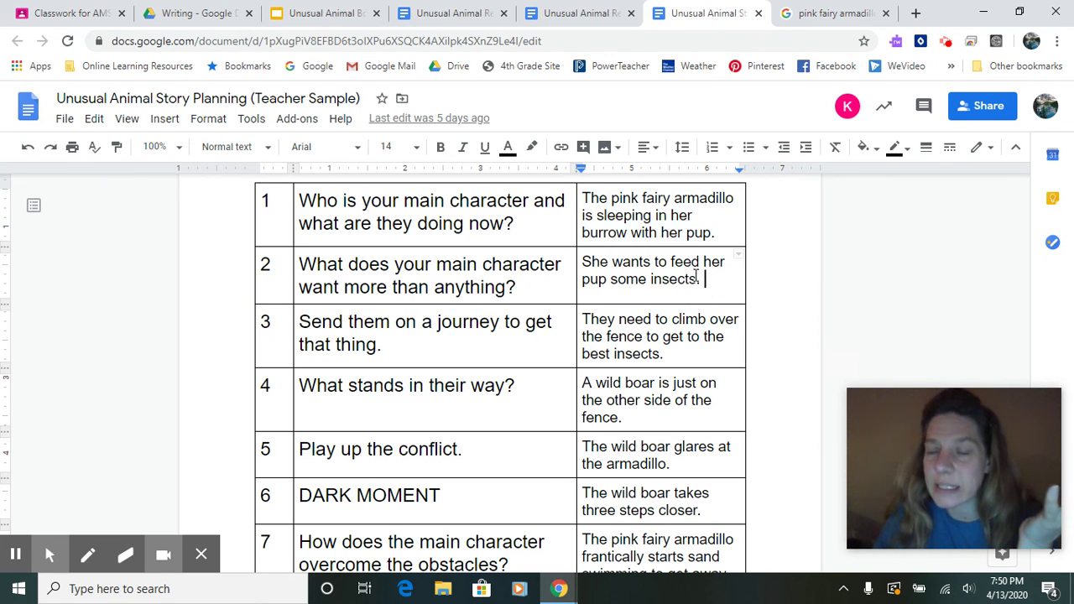
left_click(703, 280)
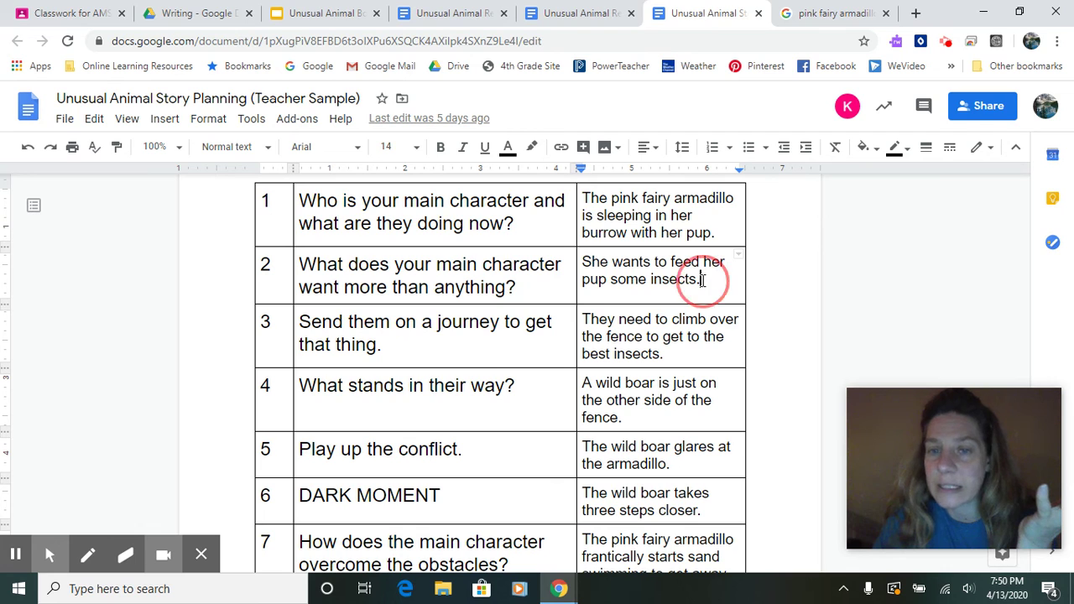
left_click_drag(703, 280, 565, 265)
key("ctrl+c")
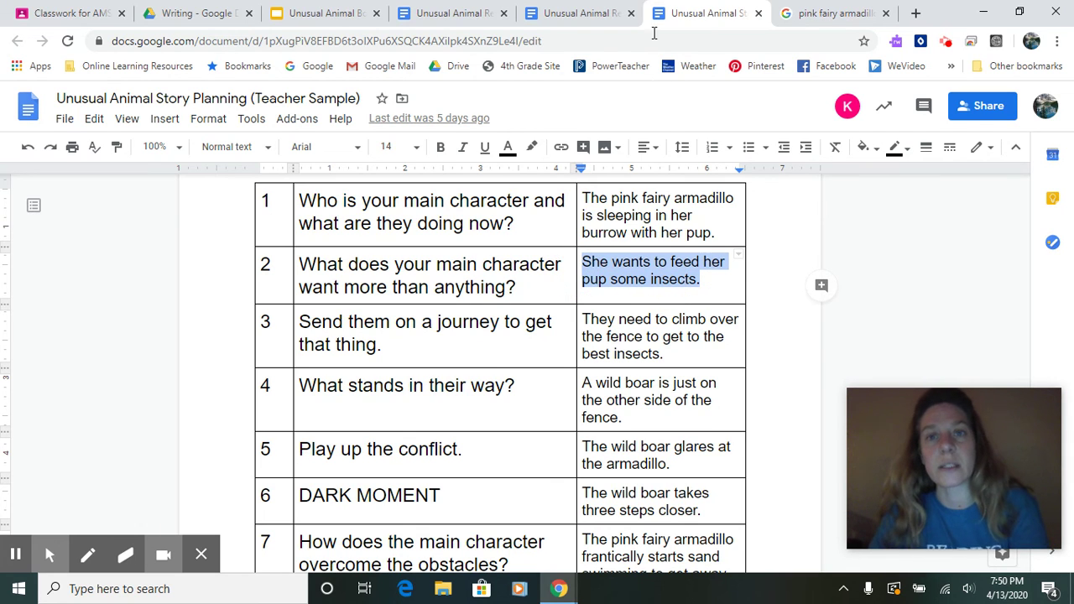
- Paste 'She wants to feed her pup some insects.' over slide 2's placeholder, removing the stray T
left_click(335, 13)
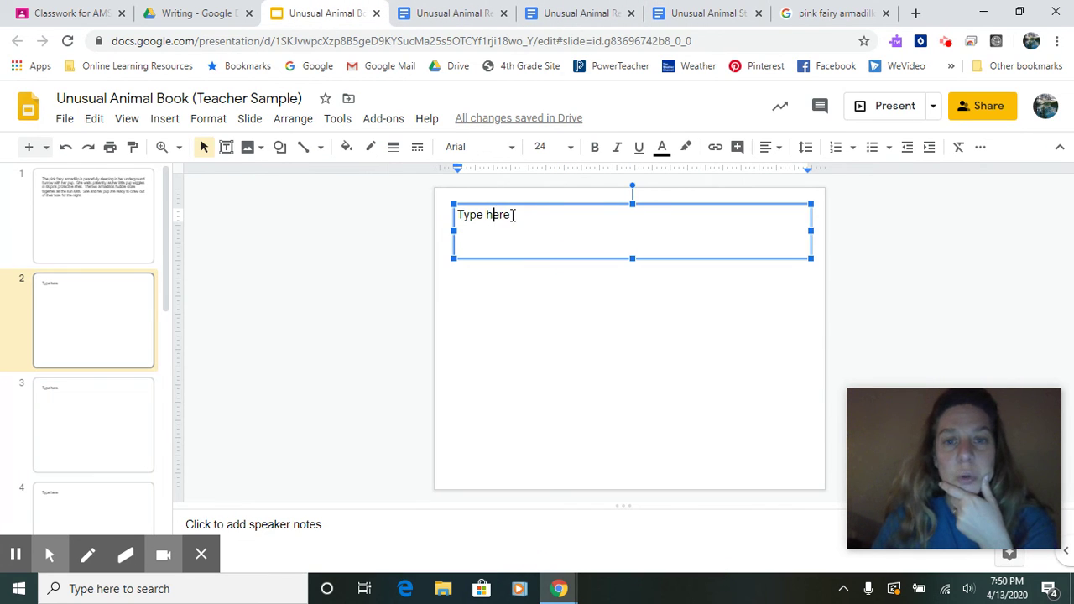
left_click_drag(513, 215, 458, 216)
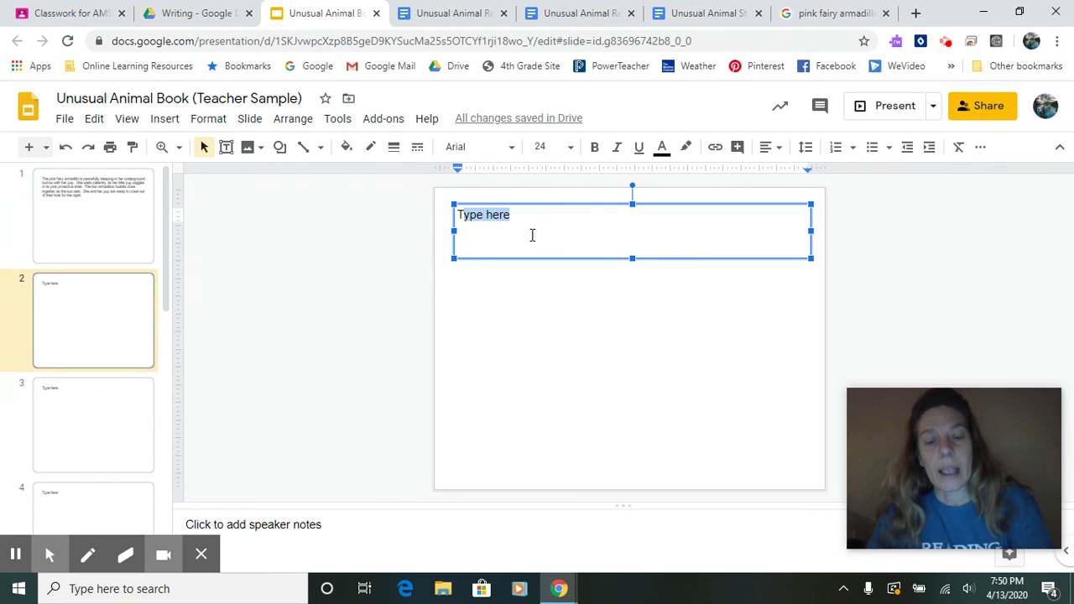
key("ctrl+v")
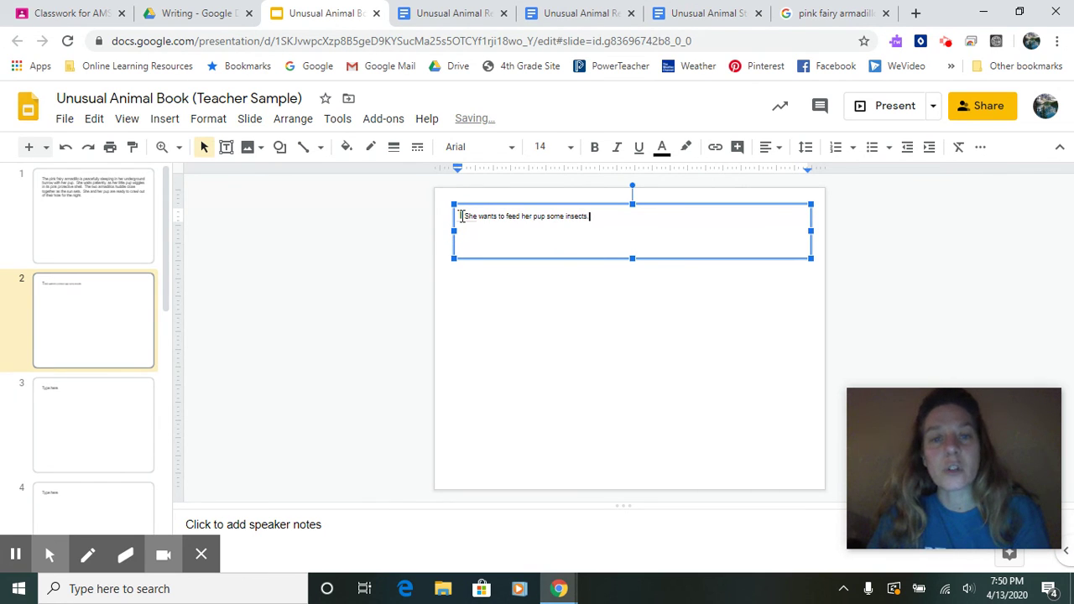
key("BackSpace")
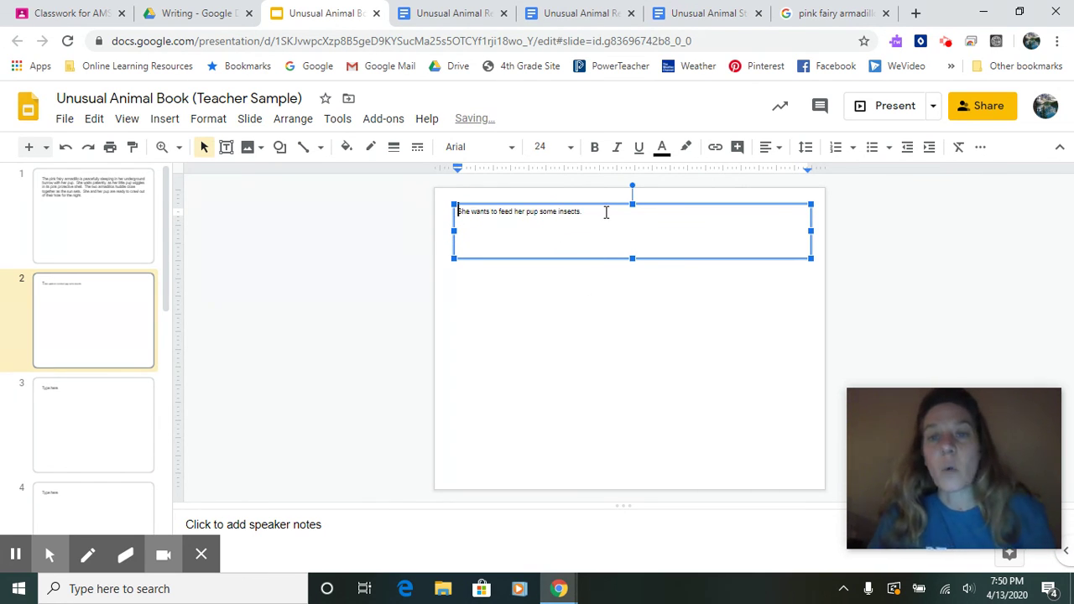
- Set slide 2's pasted sentence to font size 24
left_click_drag(598, 214, 450, 223)
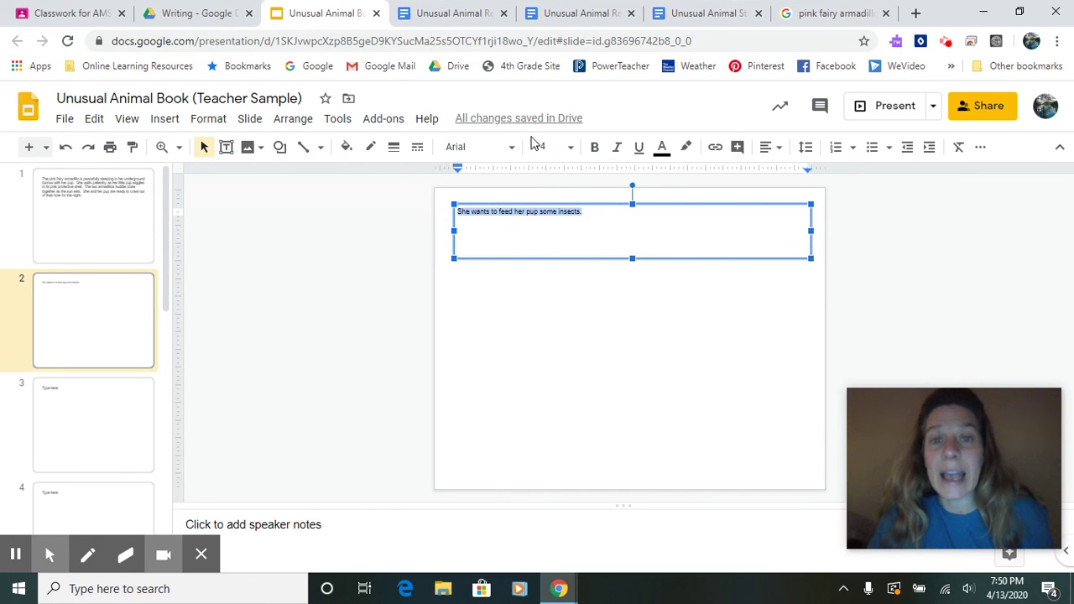
left_click(571, 148)
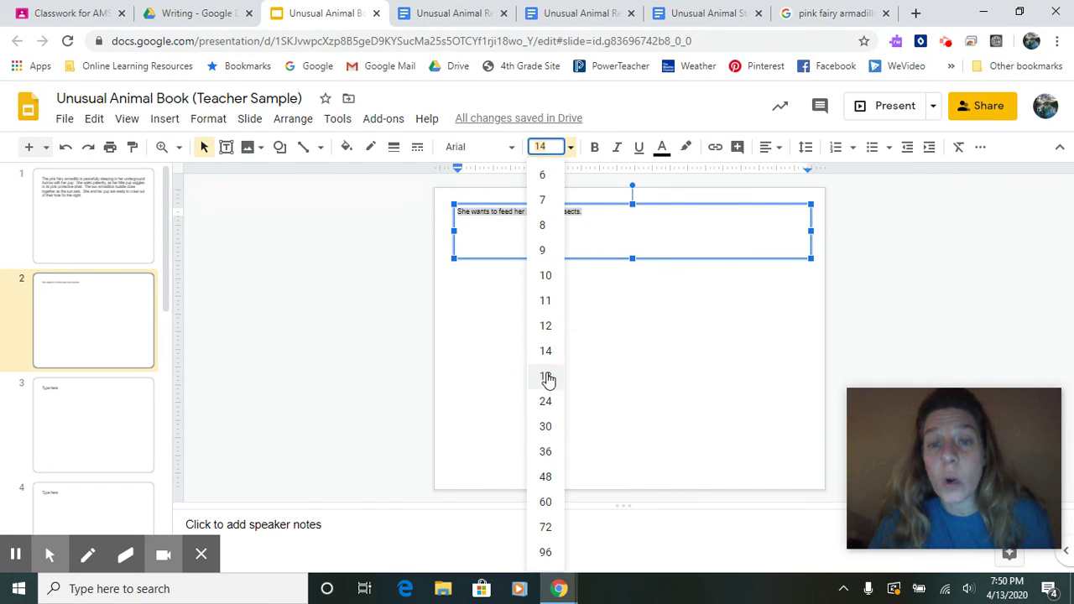
left_click(545, 403)
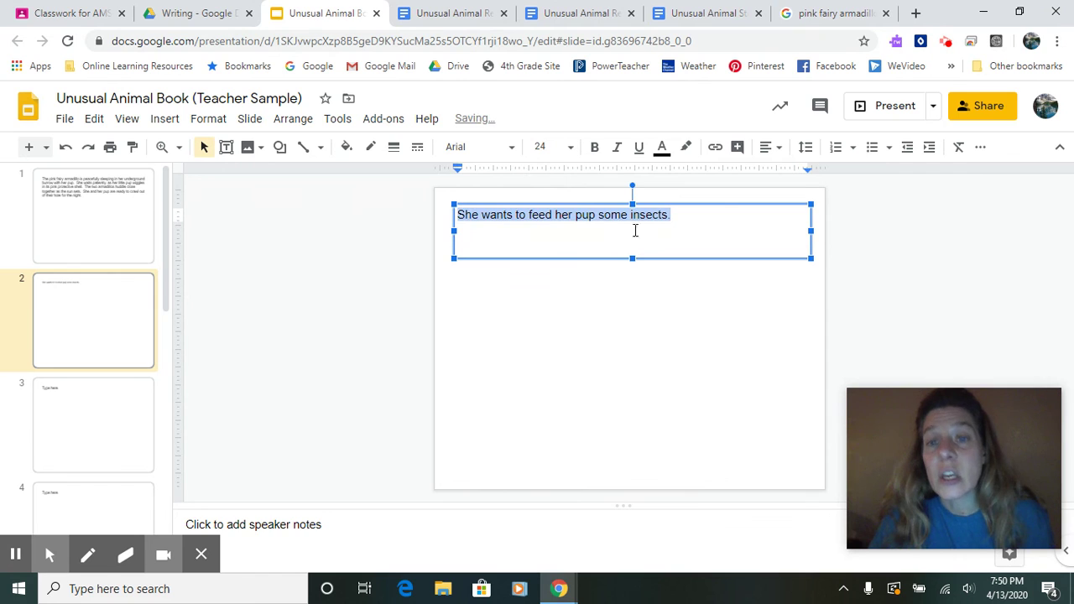
left_click(703, 214)
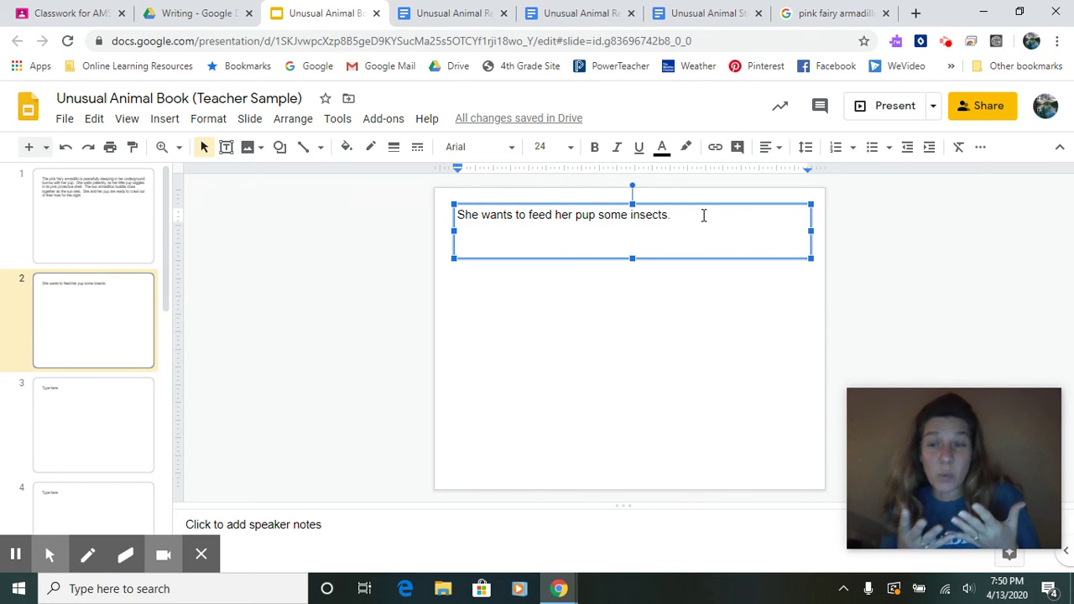